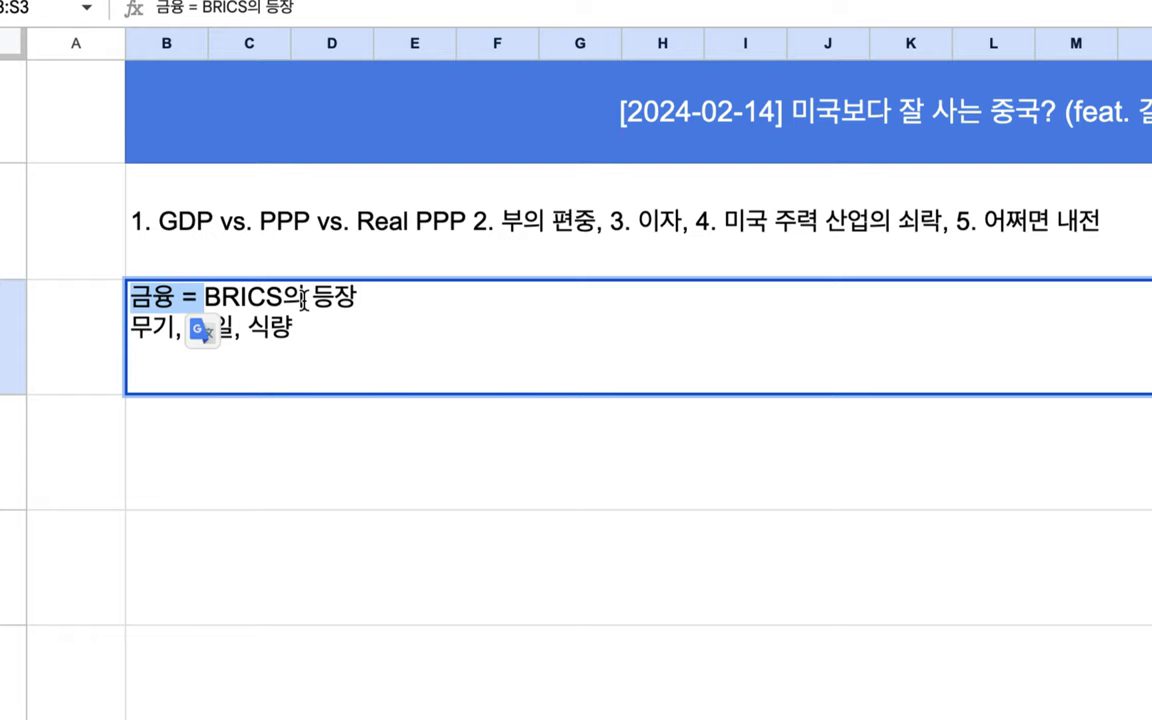
# Append "=> ADB" to the end of the "금융 = BRICS의 등장" line in the merged row 3 cell.
pyautogui.click(368, 301)
pyautogui.write('=')
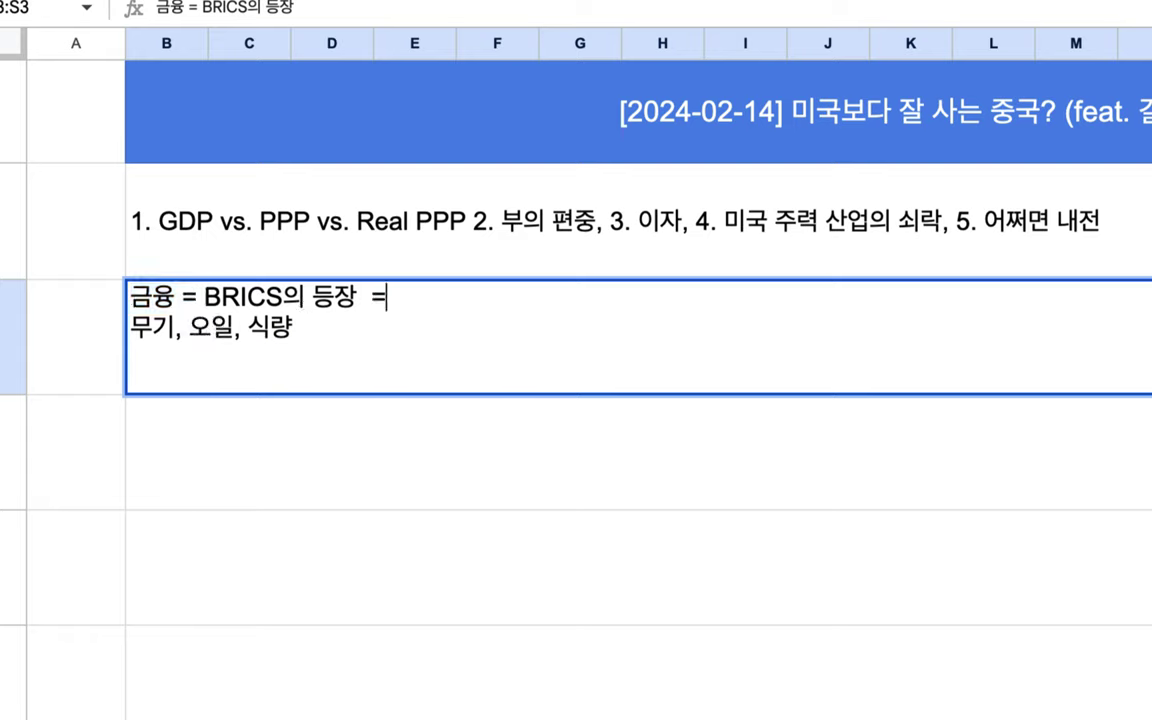
pyautogui.write('> ADB')
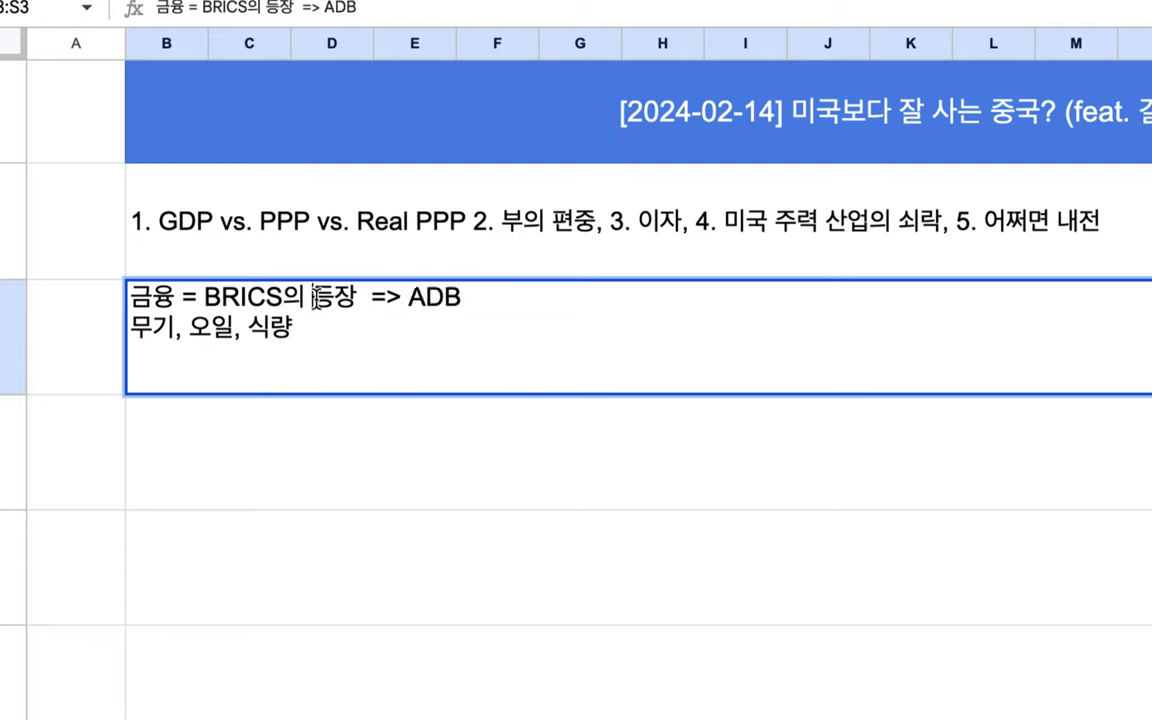
pyautogui.moveTo(310, 298); pyautogui.dragTo(479, 300)
# Replace ", 오일, 식량" after 무기 on the second line with "=> 미국의 무기는 전시용 + 비즈니스 용도".
pyautogui.moveTo(176, 328); pyautogui.dragTo(288, 333)
pyautogui.press('BackSpace')
pyautogui.write('=> alr')
pyautogui.press('BackSpace')
pyautogui.press('BackSpace')
pyautogui.press('BackSpace')
pyautogui.write('미국의 무기늬')
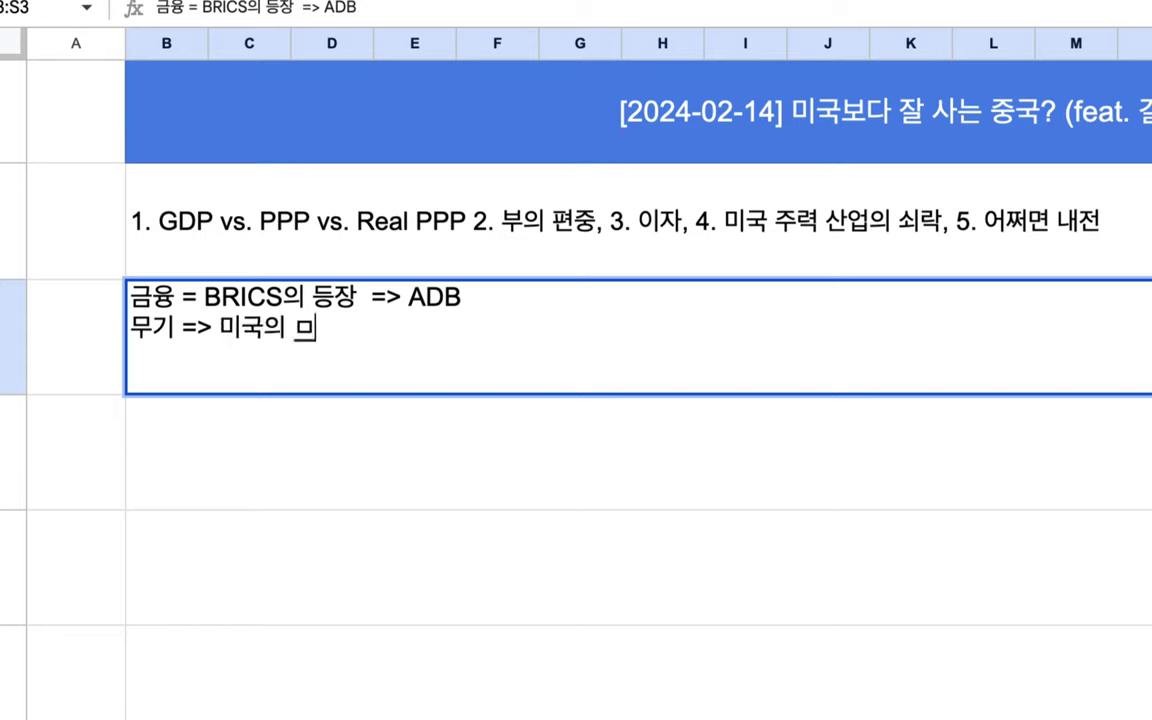
pyautogui.write('는 전시용 ')
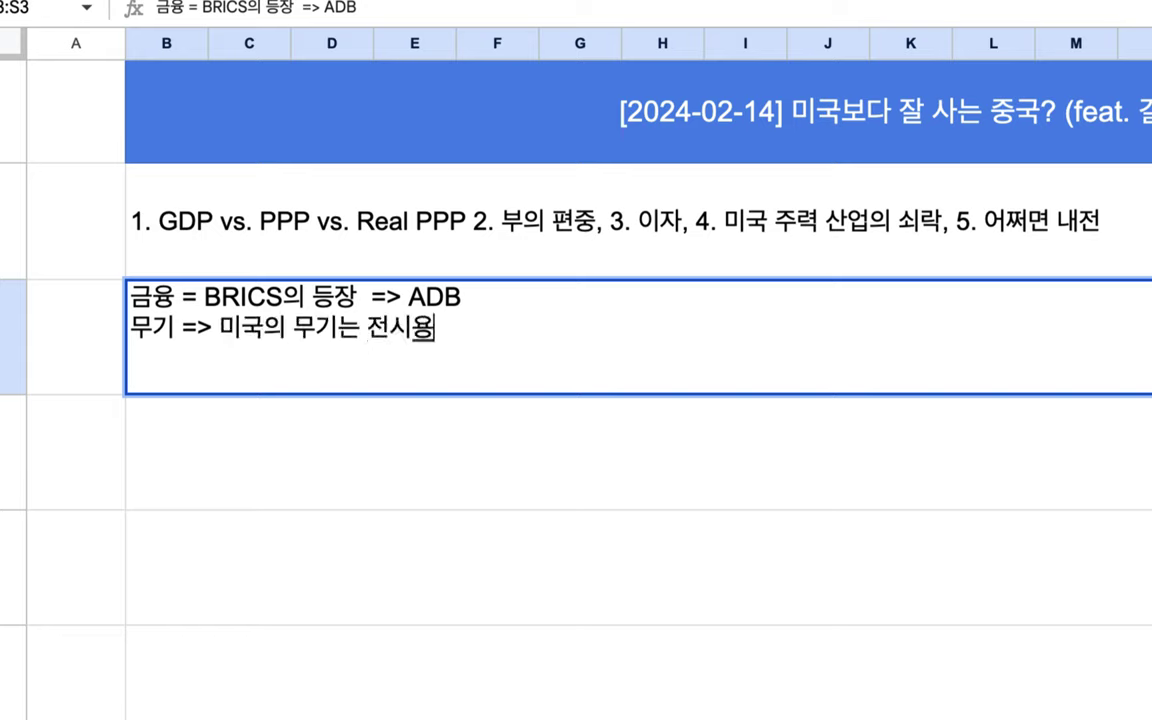
pyautogui.write('+ 비즈')
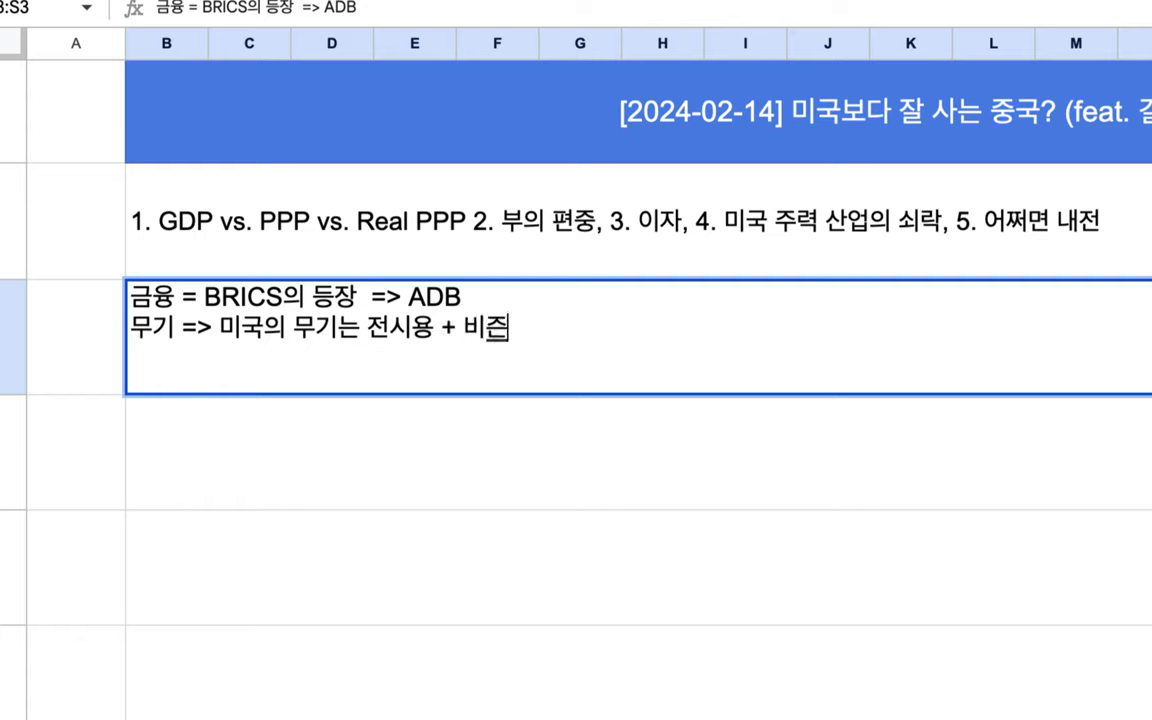
pyautogui.write('니스 용도')
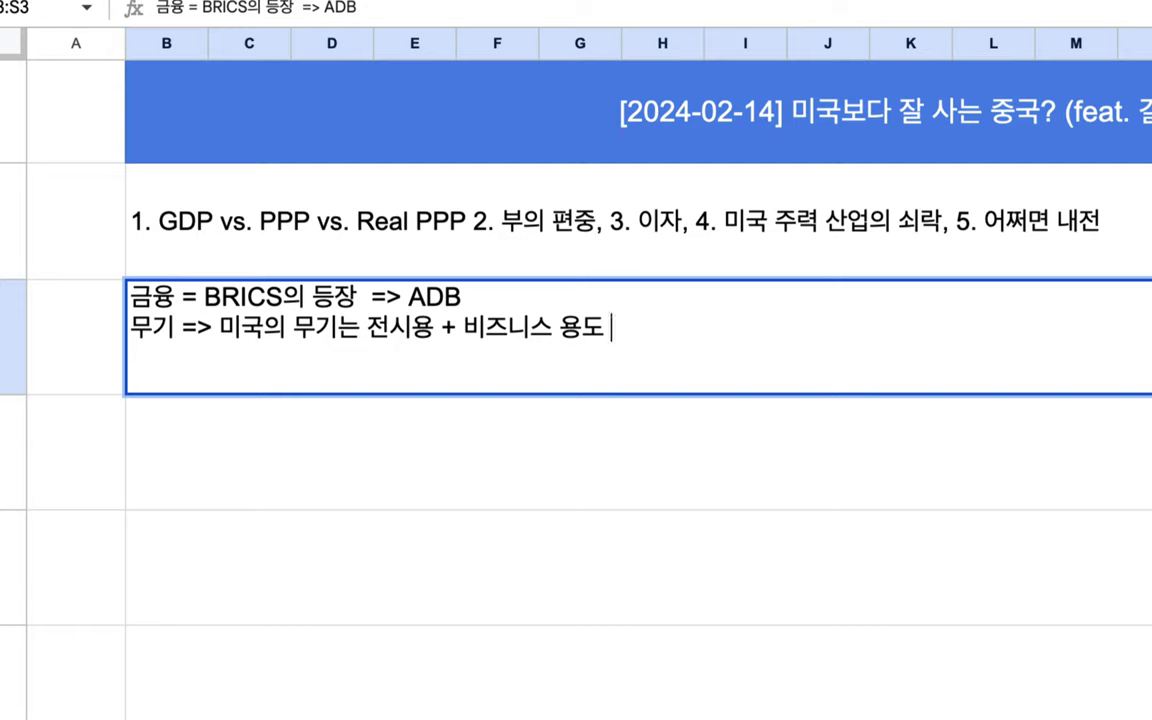
# Insert "전투용(X)," before 전시용 on the 무기 line.
pyautogui.click(370, 328)
pyautogui.write('전투용(')
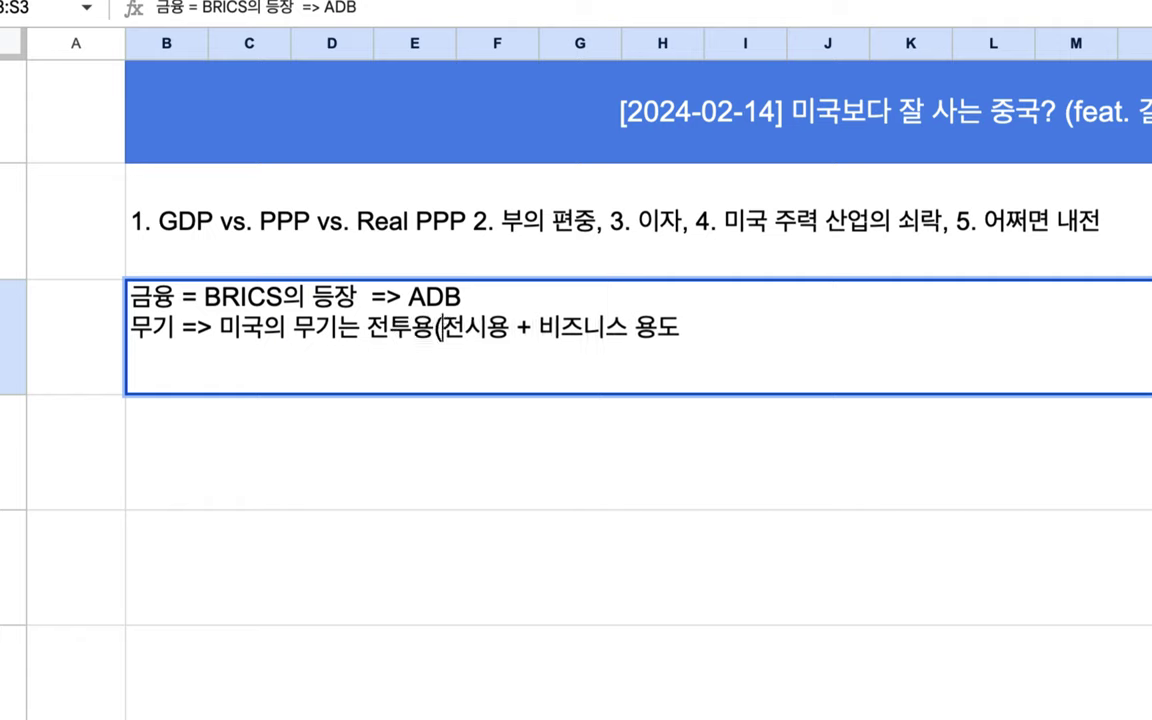
pyautogui.write('X),')
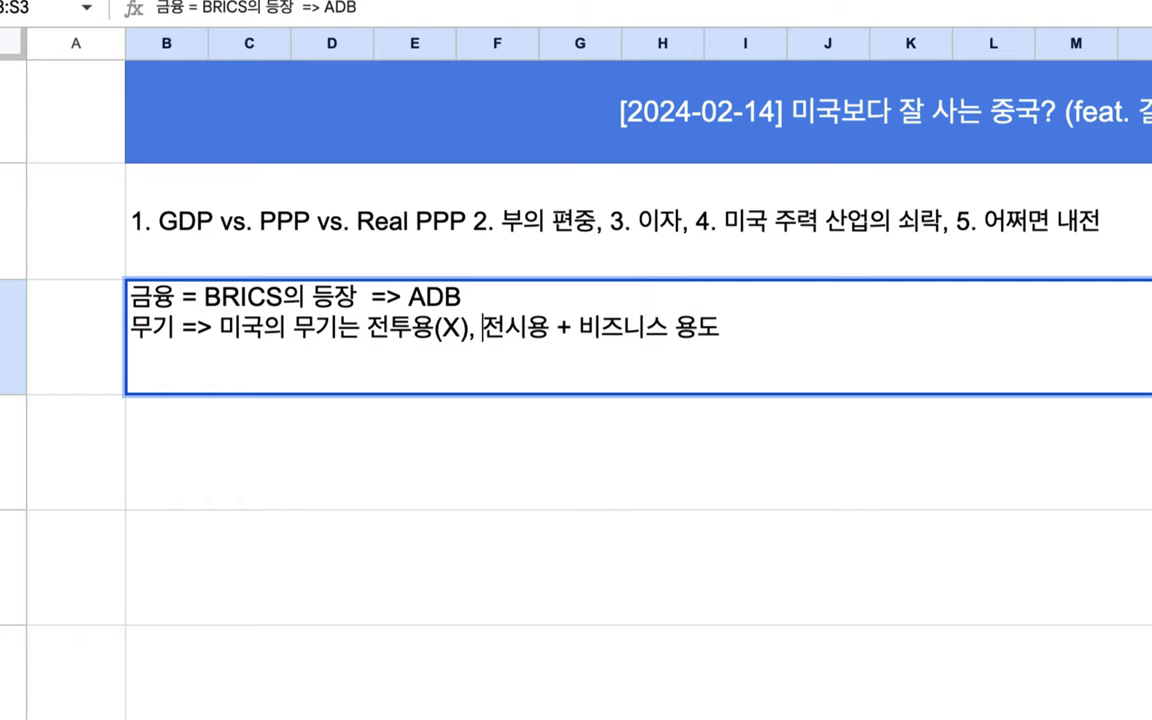
pyautogui.moveTo(316, 328); pyautogui.dragTo(412, 328)
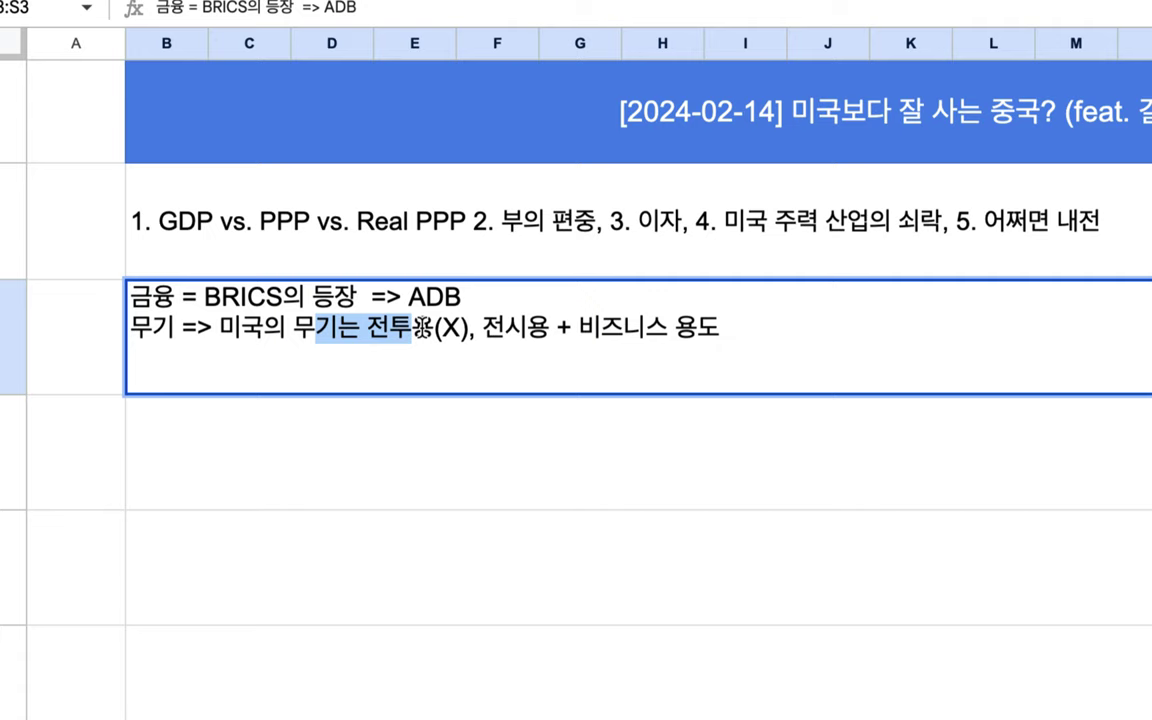
pyautogui.click(483, 328)
pyautogui.moveTo(483, 328); pyautogui.dragTo(661, 325)
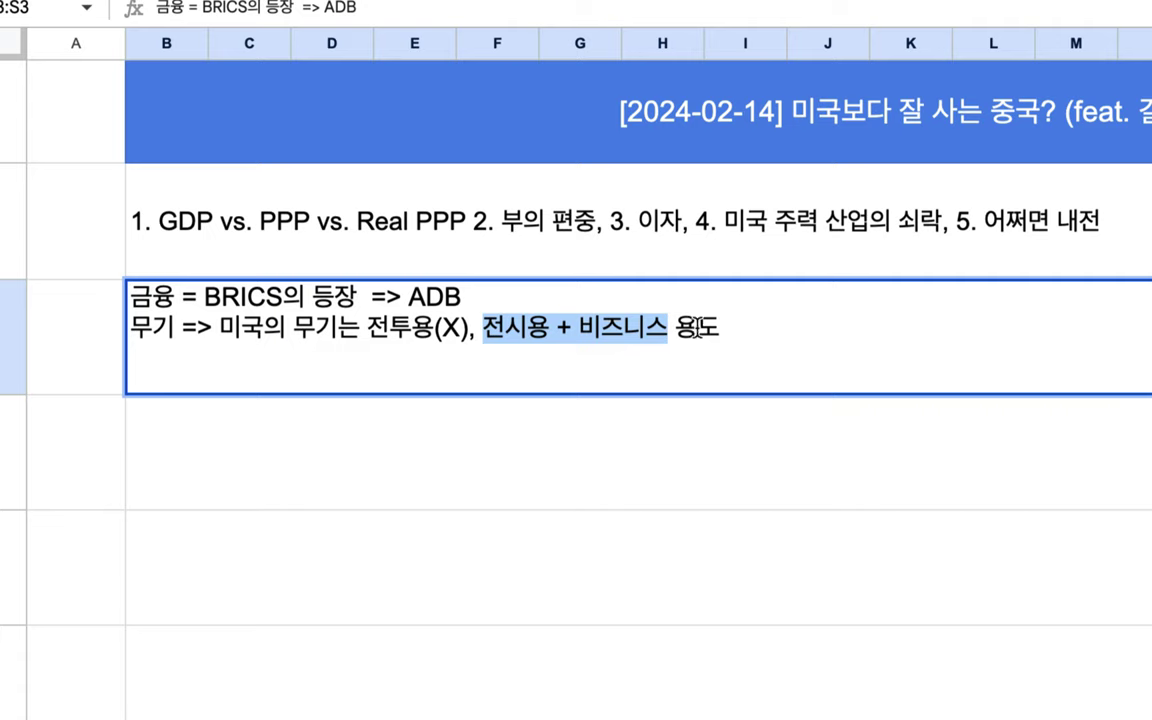
# Replace 용도 at the end of the 무기 line with "모델 =>".
pyautogui.doubleClick(697, 328)
pyautogui.write('ah')
pyautogui.press('BackSpace')
pyautogui.press('BackSpace')
pyautogui.write('모')
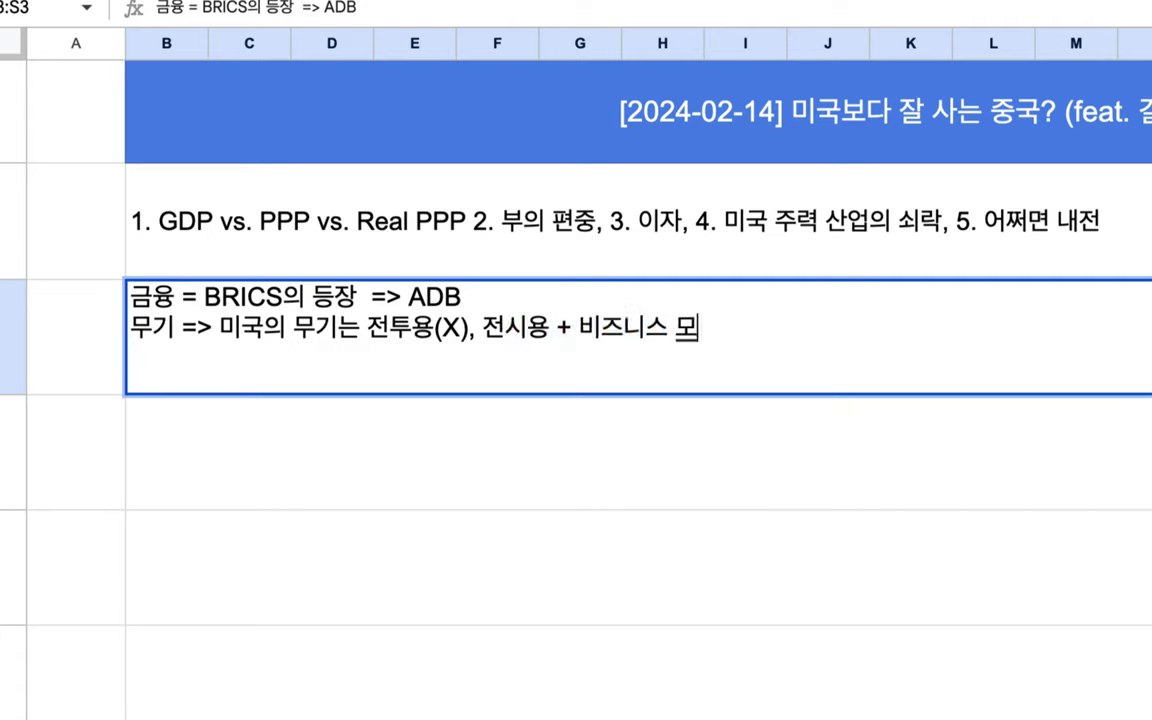
pyautogui.write('델 =>')
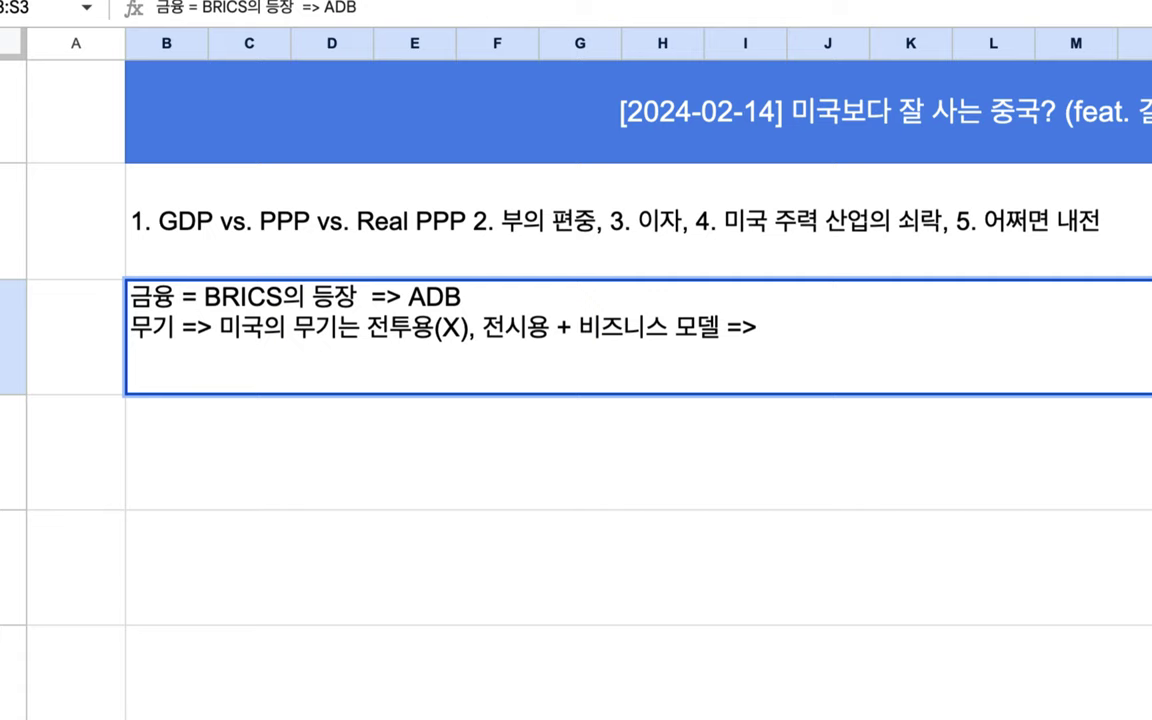
# Add "Pentagon Accounting" at the end of the 무기 line.
pyautogui.write('PEn')
pyautogui.press('BackSpace')
pyautogui.press('BackSpace')
pyautogui.write('entagon ')
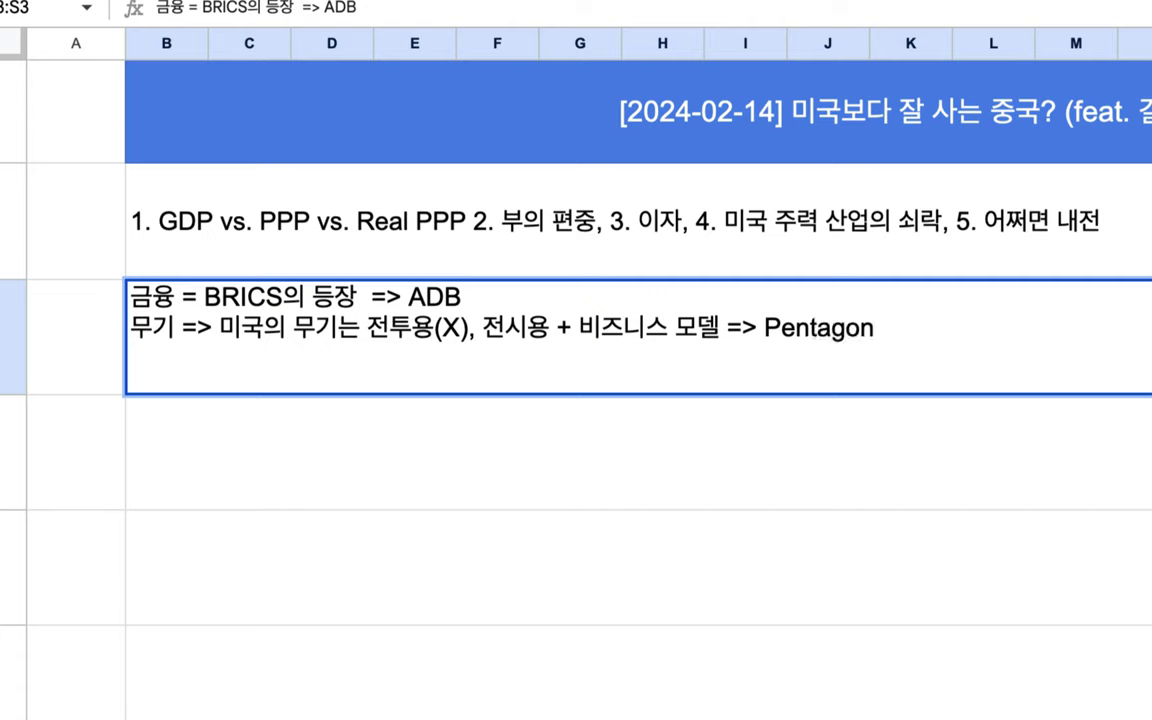
pyautogui.write('Accounti')
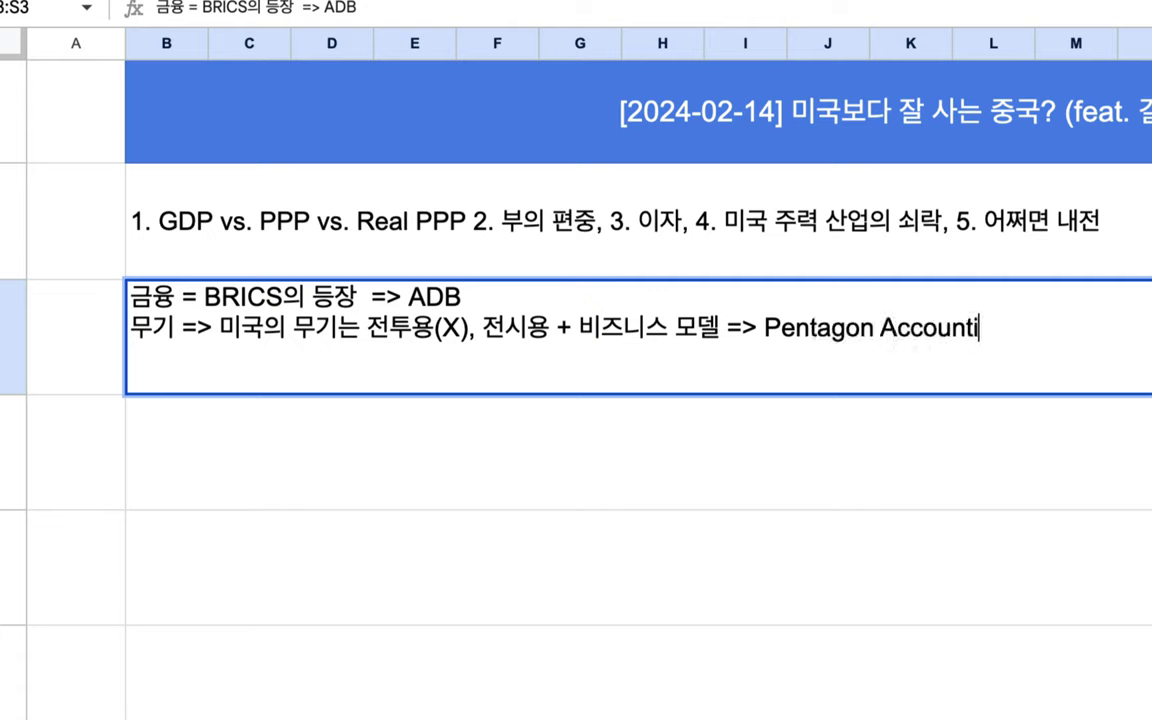
pyautogui.write('ng')
pyautogui.moveTo(779, 330); pyautogui.dragTo(1046, 329)
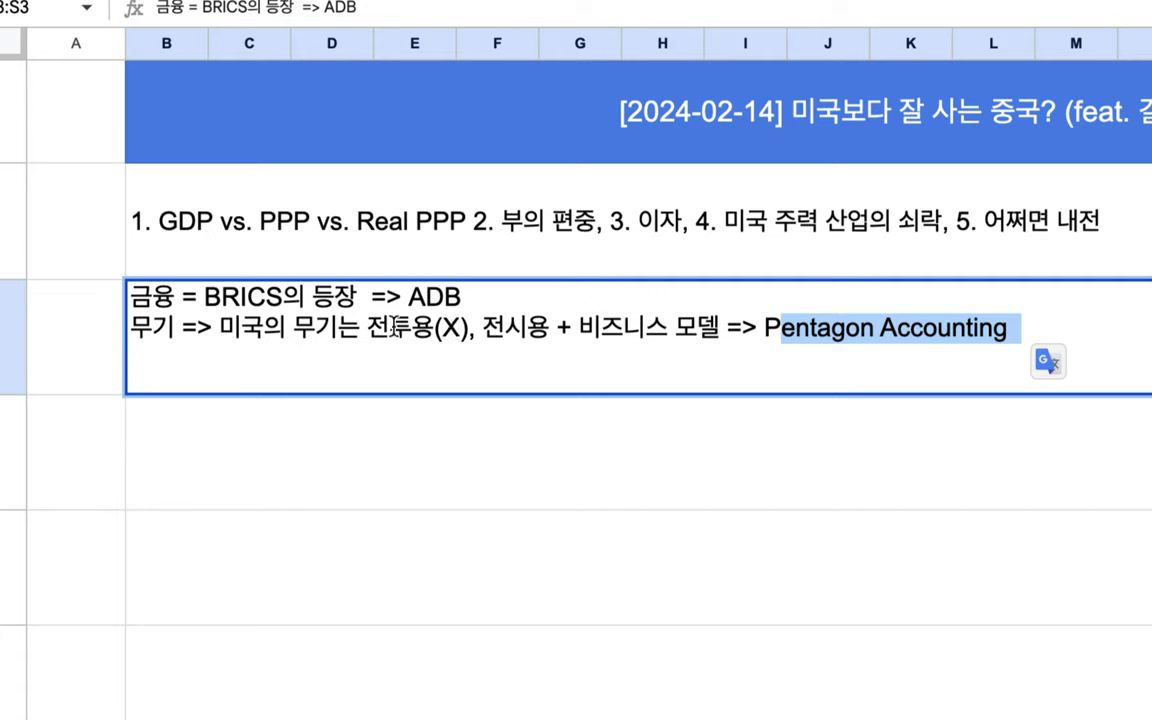
# Insert "(0)" directly after 전시용 on the 무기 line.
pyautogui.click(521, 328)
pyautogui.moveTo(762, 328); pyautogui.dragTo(963, 330)
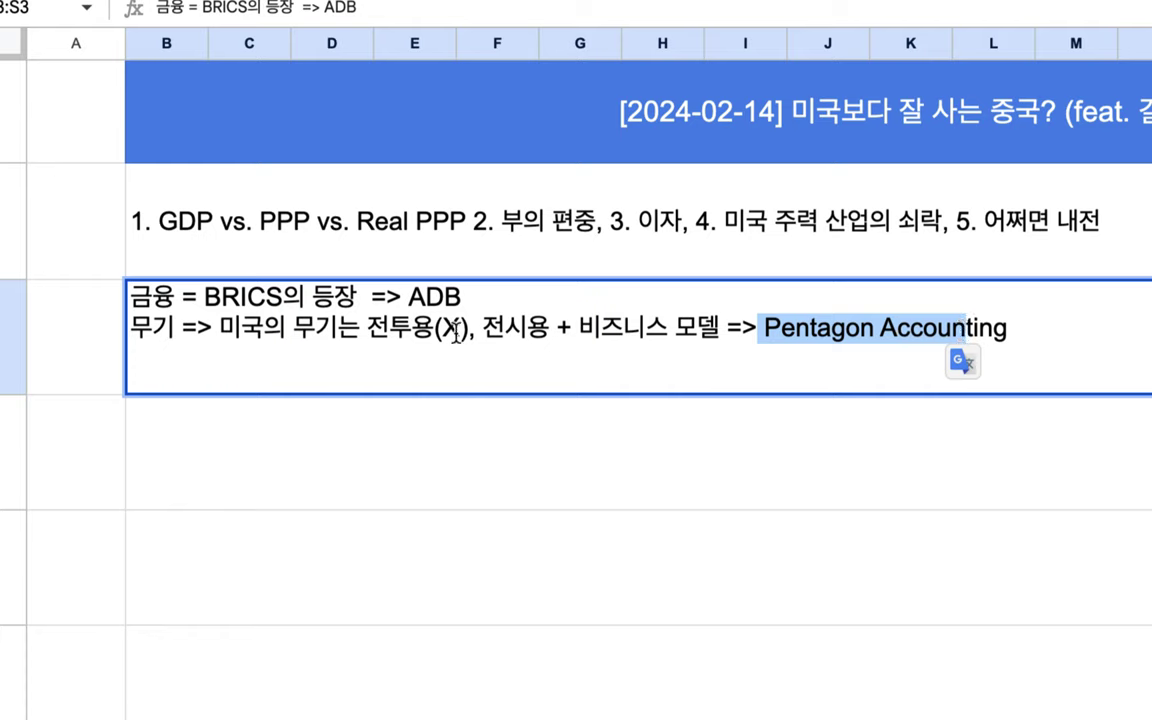
pyautogui.click(548, 328)
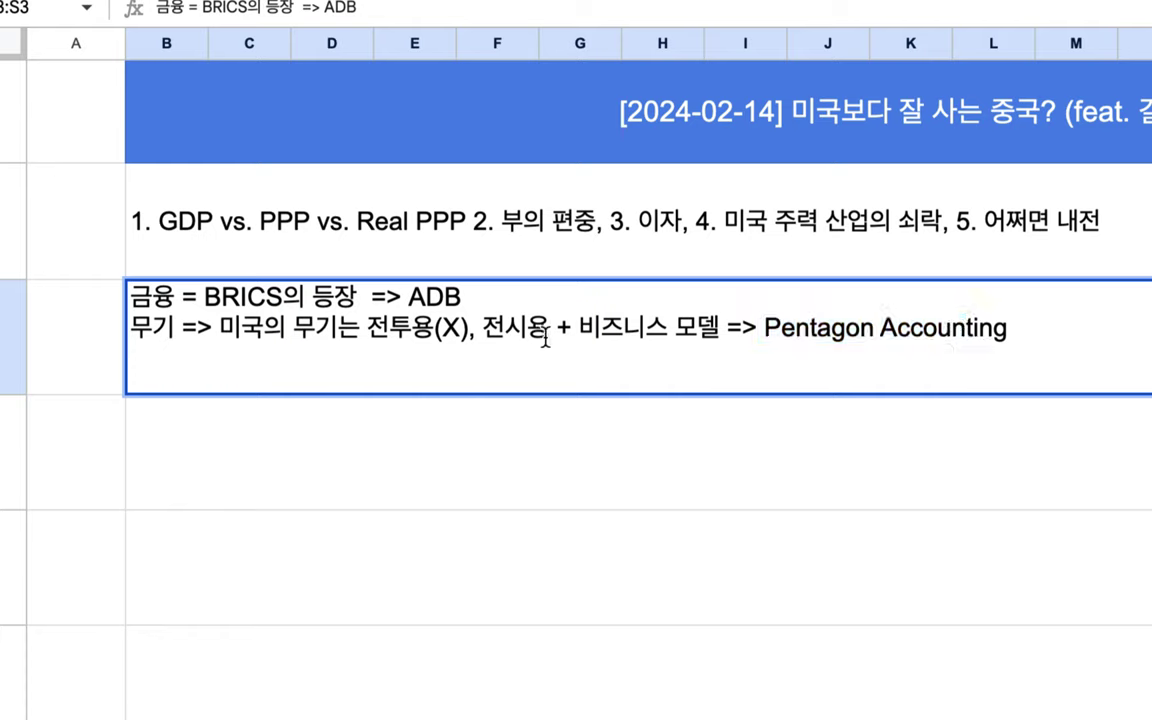
pyautogui.write('(0)')
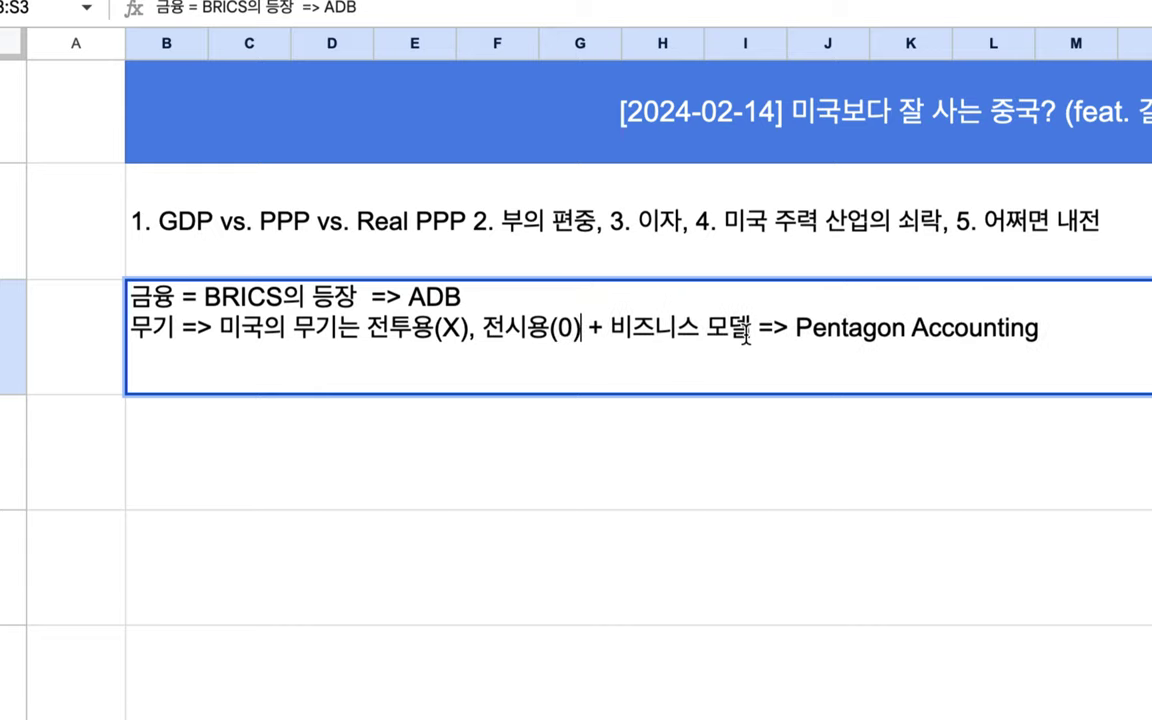
# Append "=> 우크라이나 전쟁 =>" after Pentagon Accounting on the 무기 line.
pyautogui.click(1040, 328)
pyautogui.hscroll(3, 1060, 334)
pyautogui.write('=')
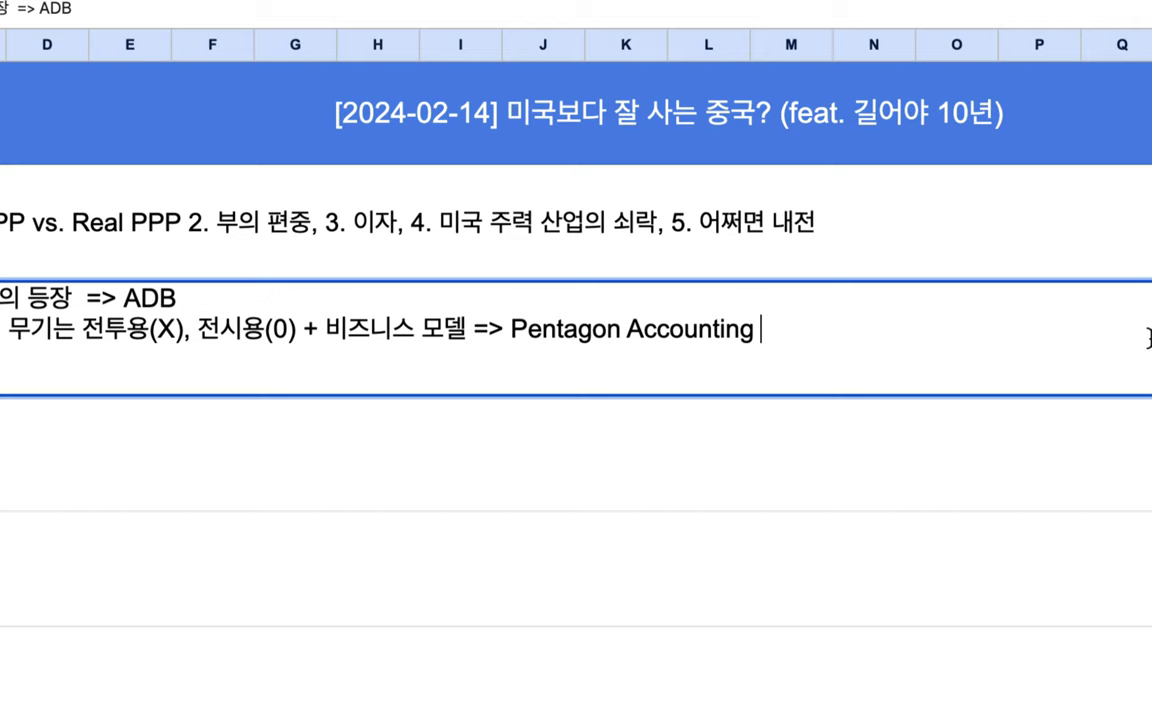
pyautogui.write('> 우크랭')
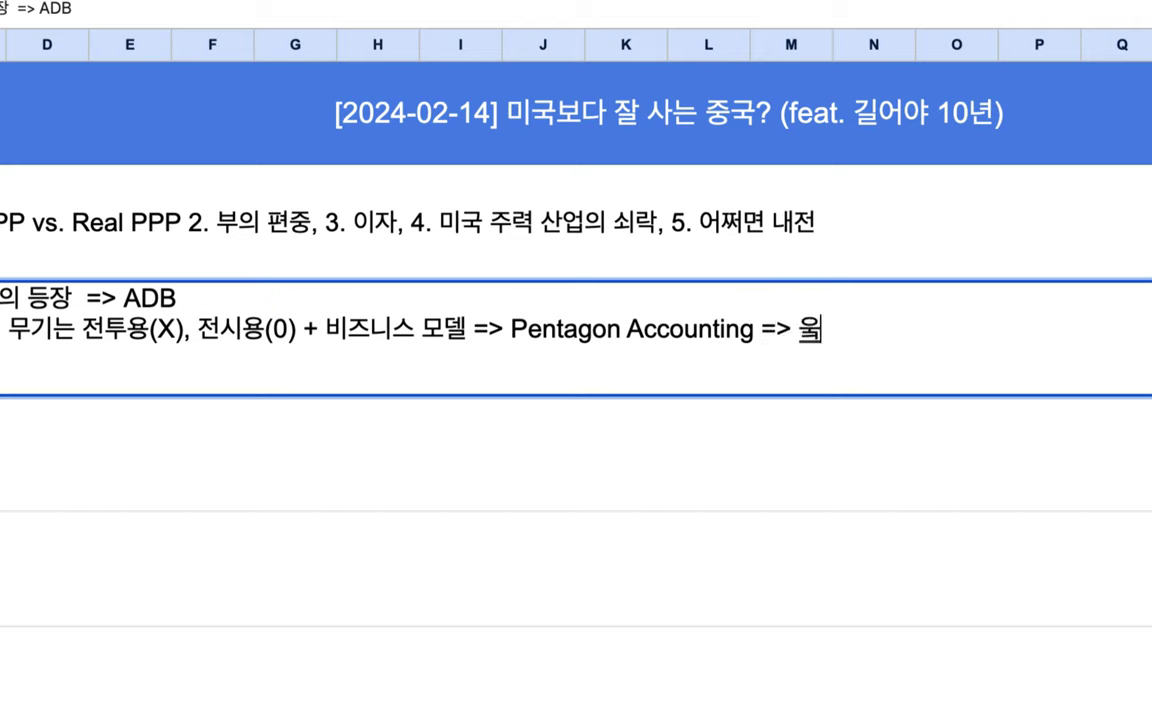
pyautogui.write('이나 전쟁')
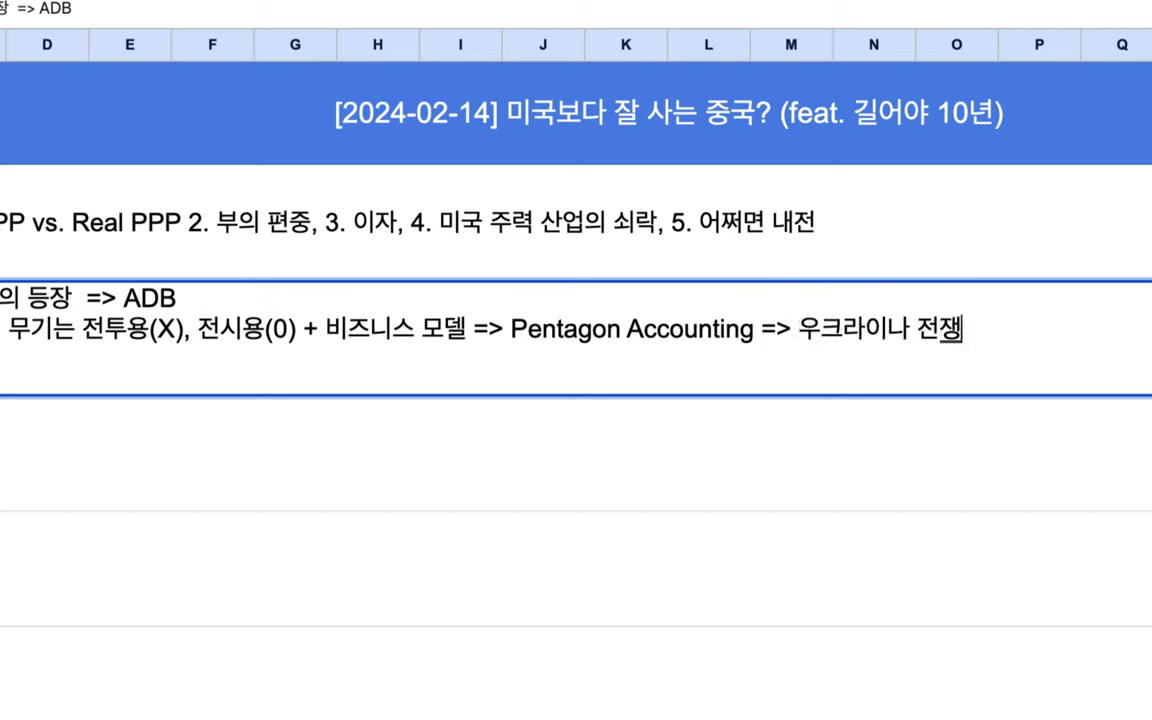
pyautogui.write(' =>')
pyautogui.hscroll(5, 1146, 323)
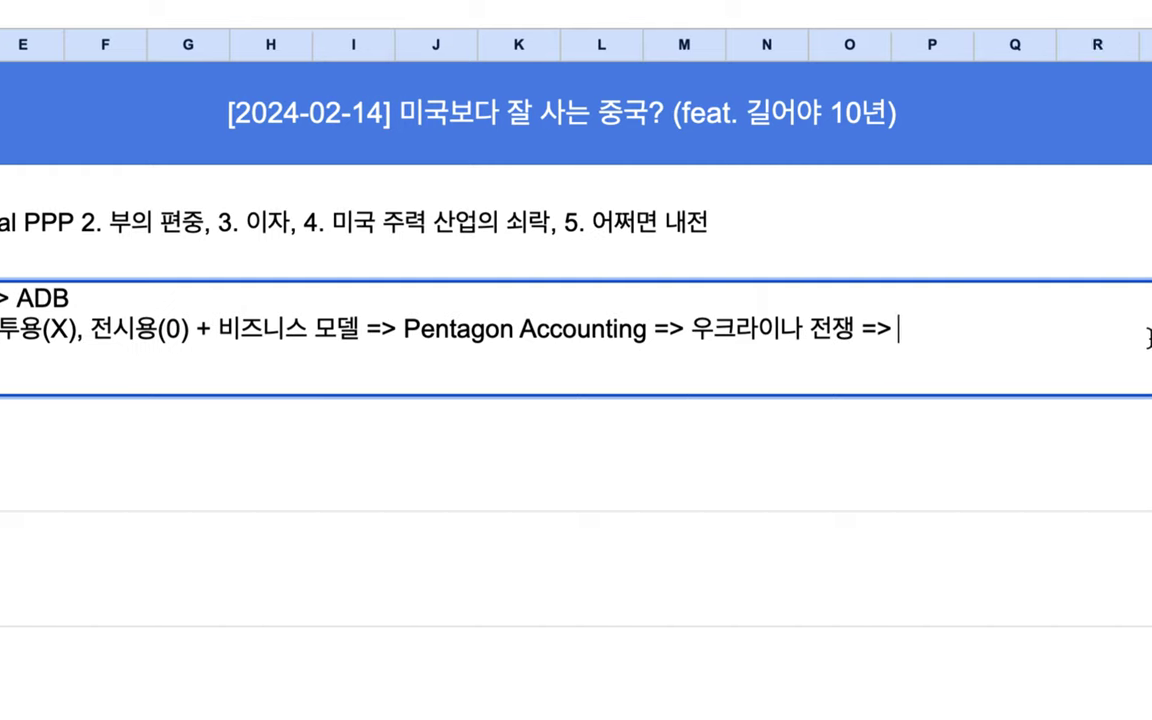
# Continue the 무기 line after 우크라이나 전쟁 with "Kiev Patriot => Kindzal".
pyautogui.write('Kl')
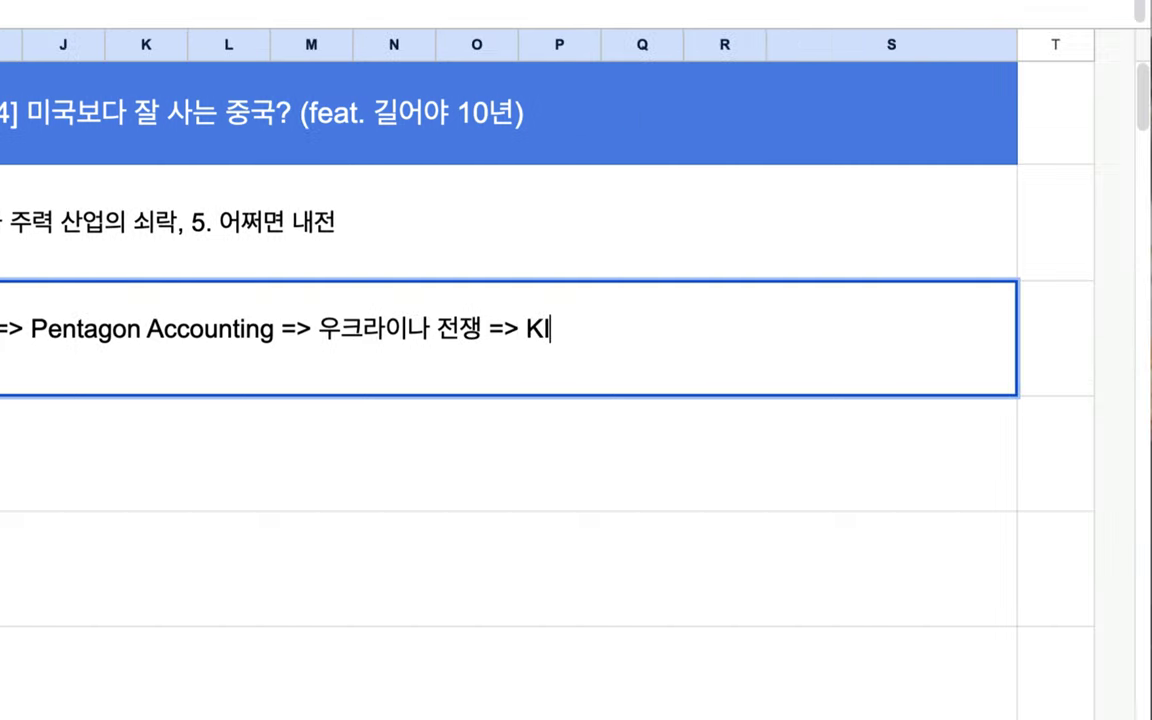
pyautogui.press('BackSpace')
pyautogui.write("iev'")
pyautogui.press('BackSpace')
pyautogui.write('Pa')
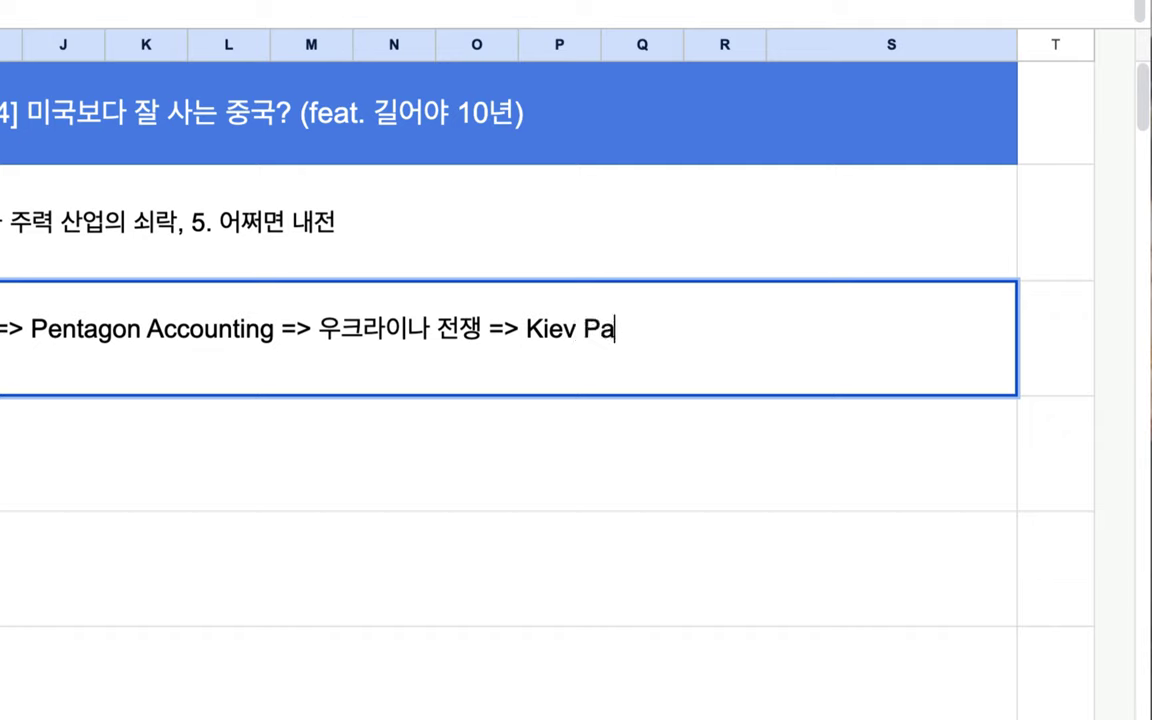
pyautogui.write('triot ')
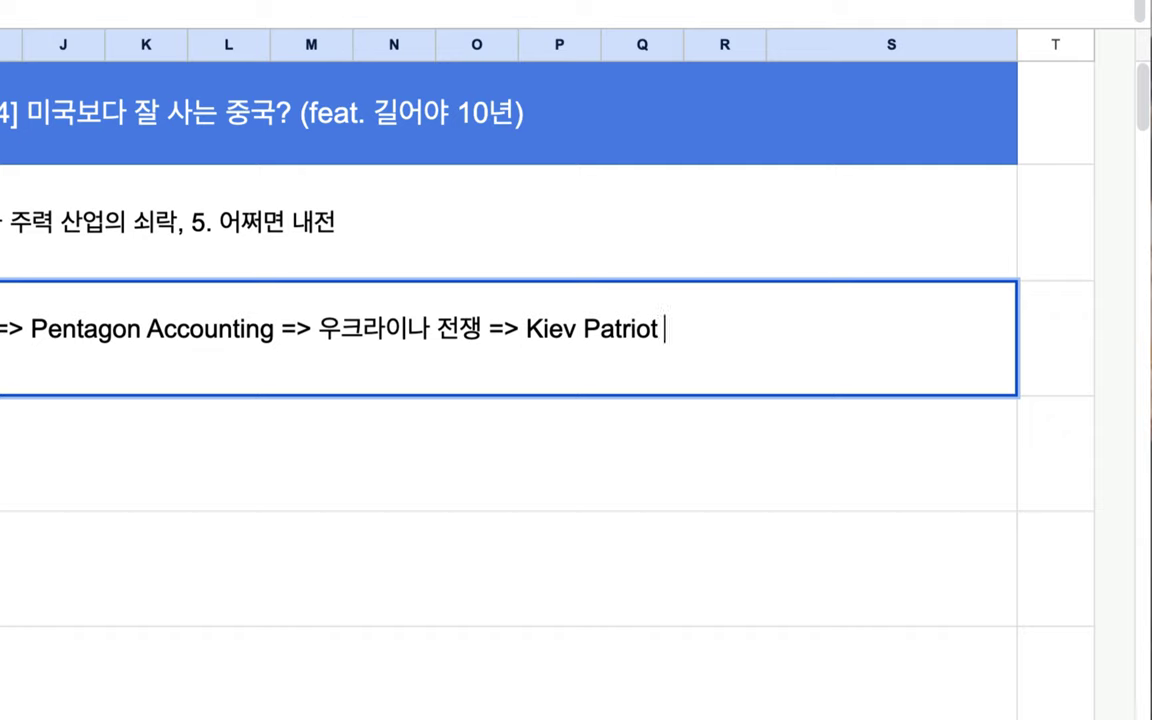
pyautogui.write('=> Kindzal')
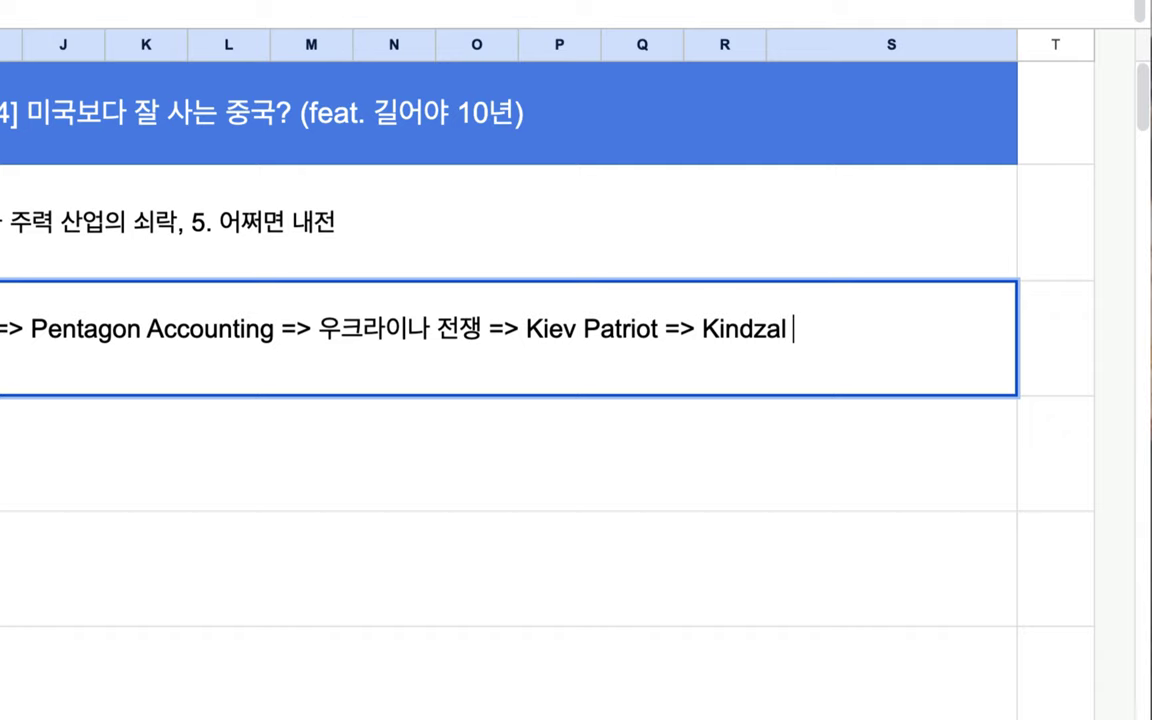
# Append "=> 300조 투입 => 0" after Kindzal, with a space before 300 and none before 조.
pyautogui.write('=')
pyautogui.write('>300w')
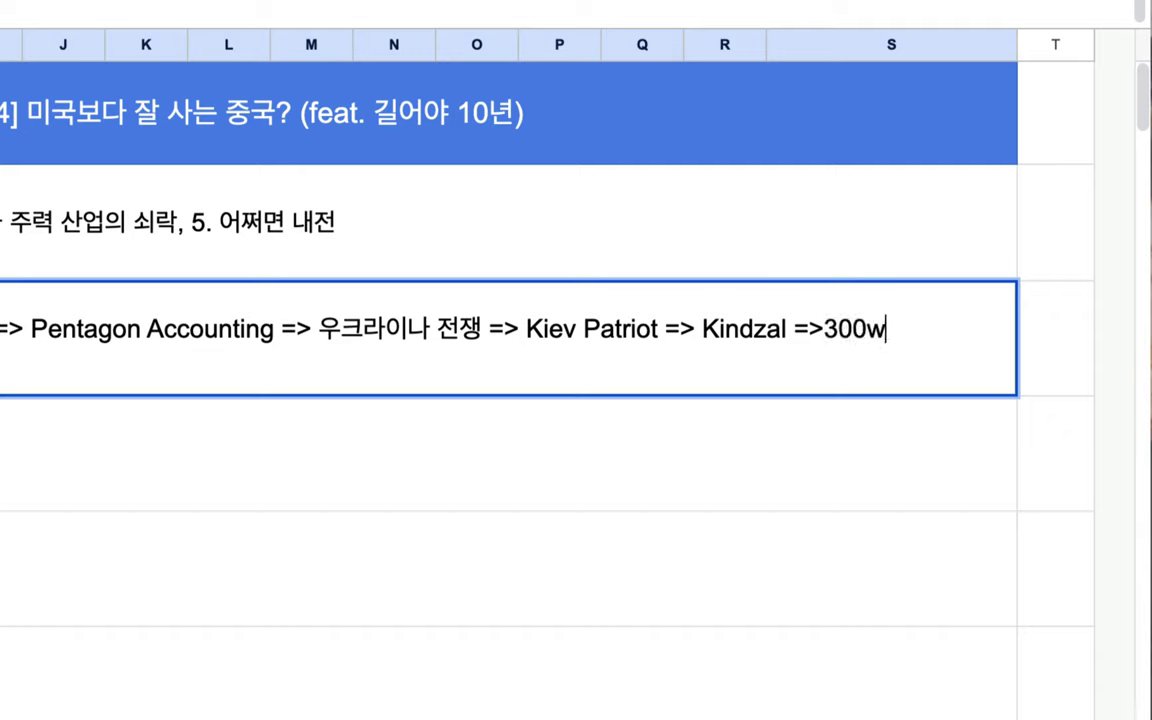
pyautogui.press('BackSpace')
pyautogui.write('조 투입')
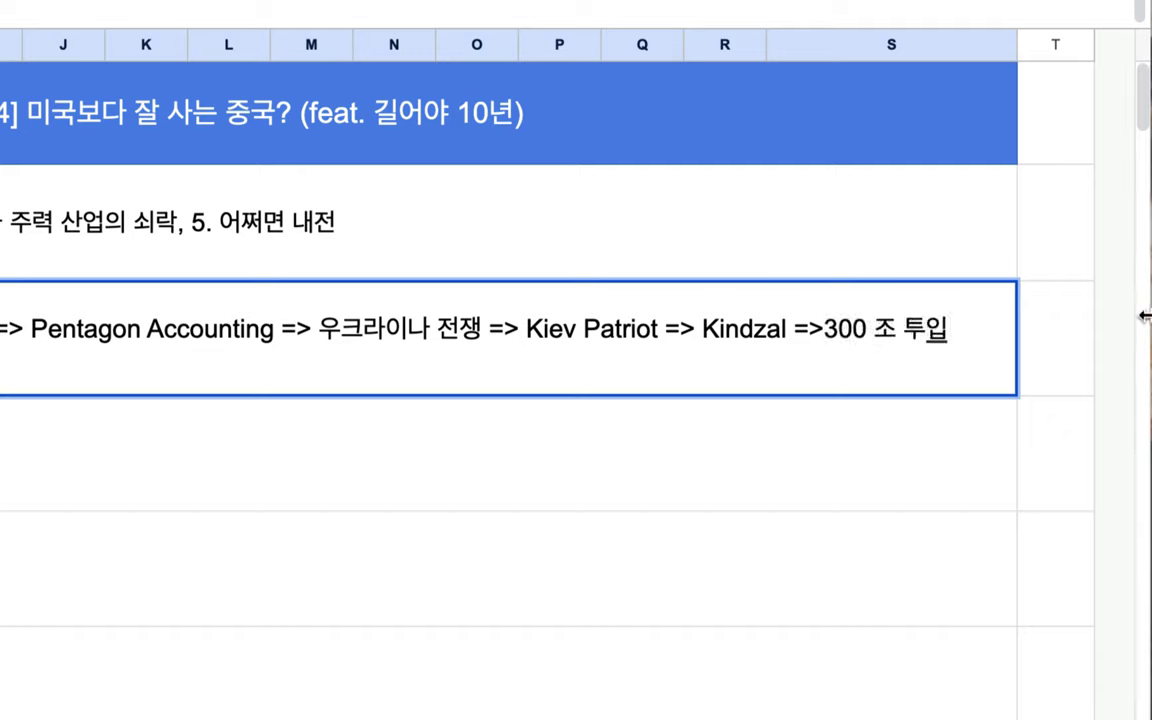
pyautogui.click(877, 330)
pyautogui.press('BackSpace')
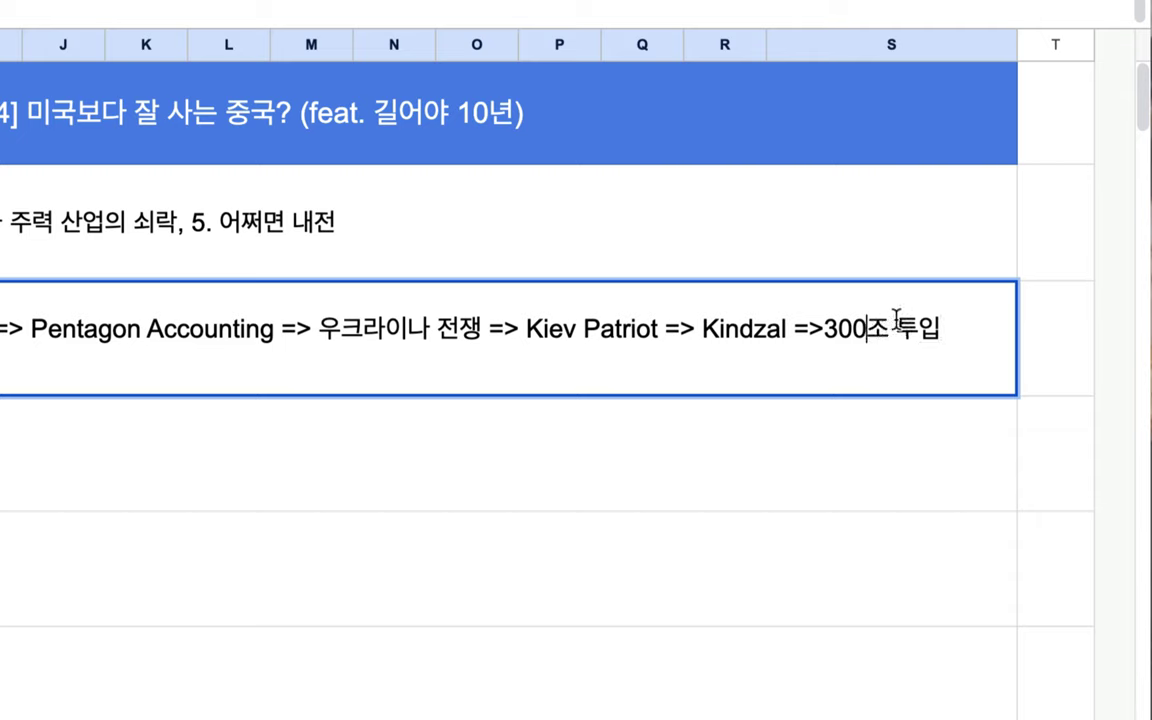
pyautogui.click(828, 332)
pyautogui.click(950, 332)
pyautogui.write('=> 0')
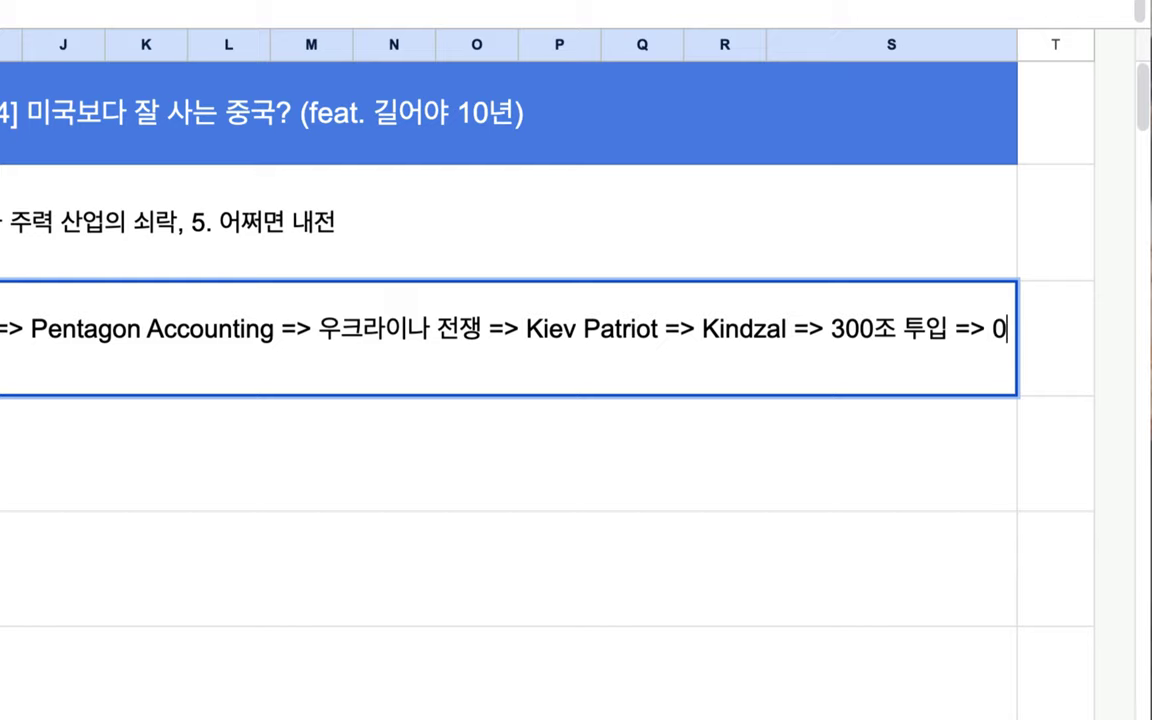
# Replace everything after "무기 =>" on the second line with "F22 =>".
pyautogui.hscroll(-15, 15, 400)
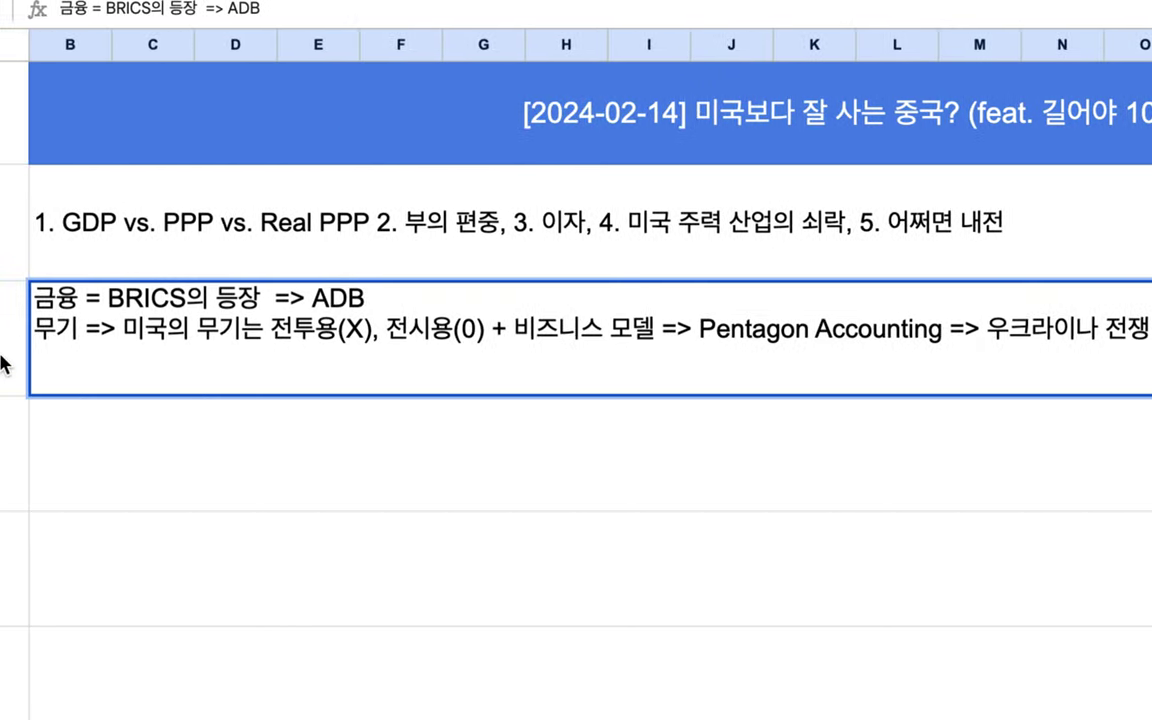
pyautogui.tripleClick(172, 330)
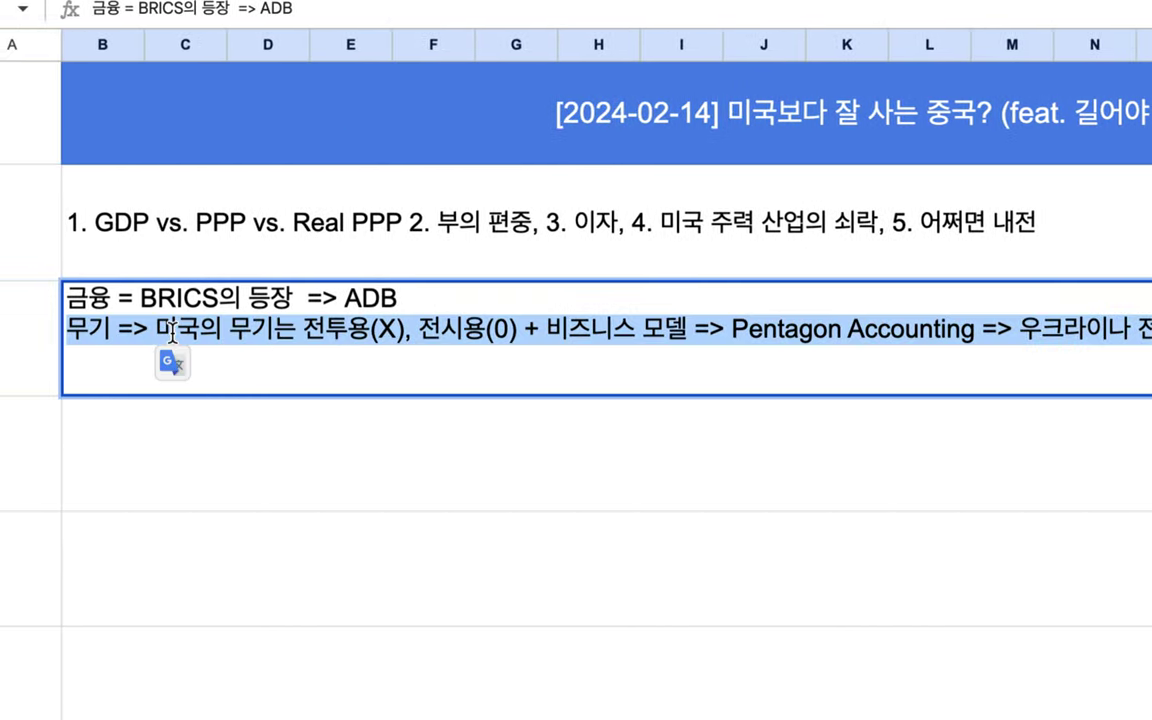
pyautogui.click(156, 330)
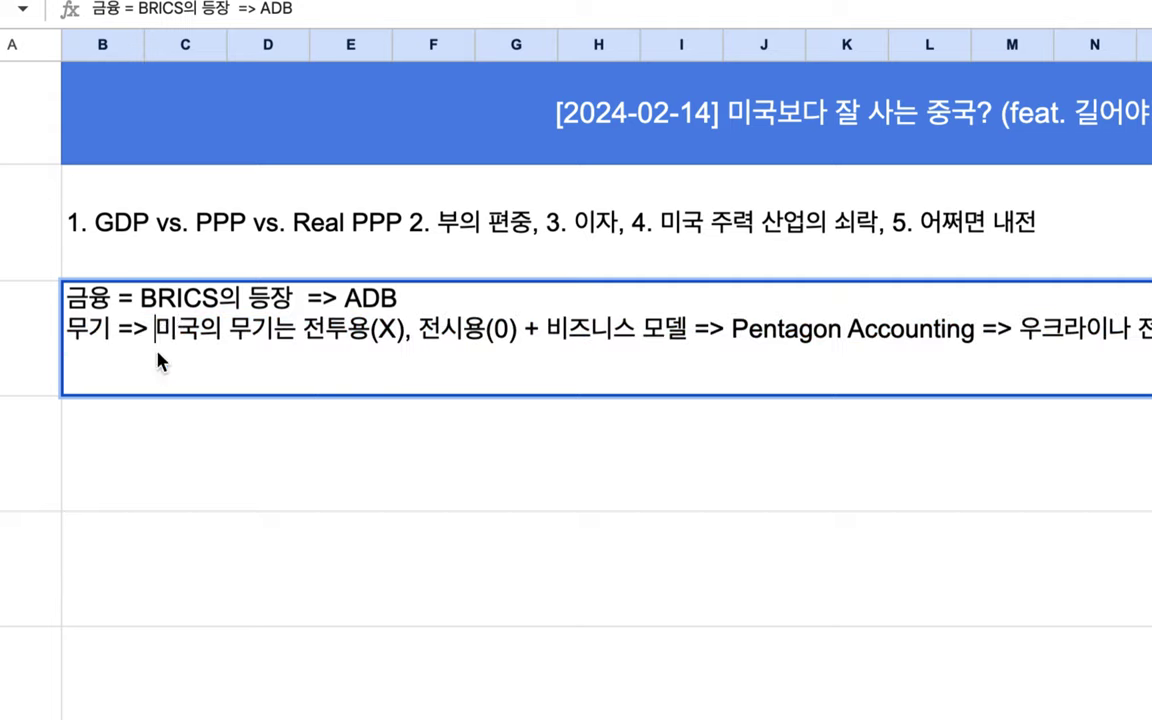
pyautogui.hotkey('shift', 'End')
pyautogui.press('BackSpace')
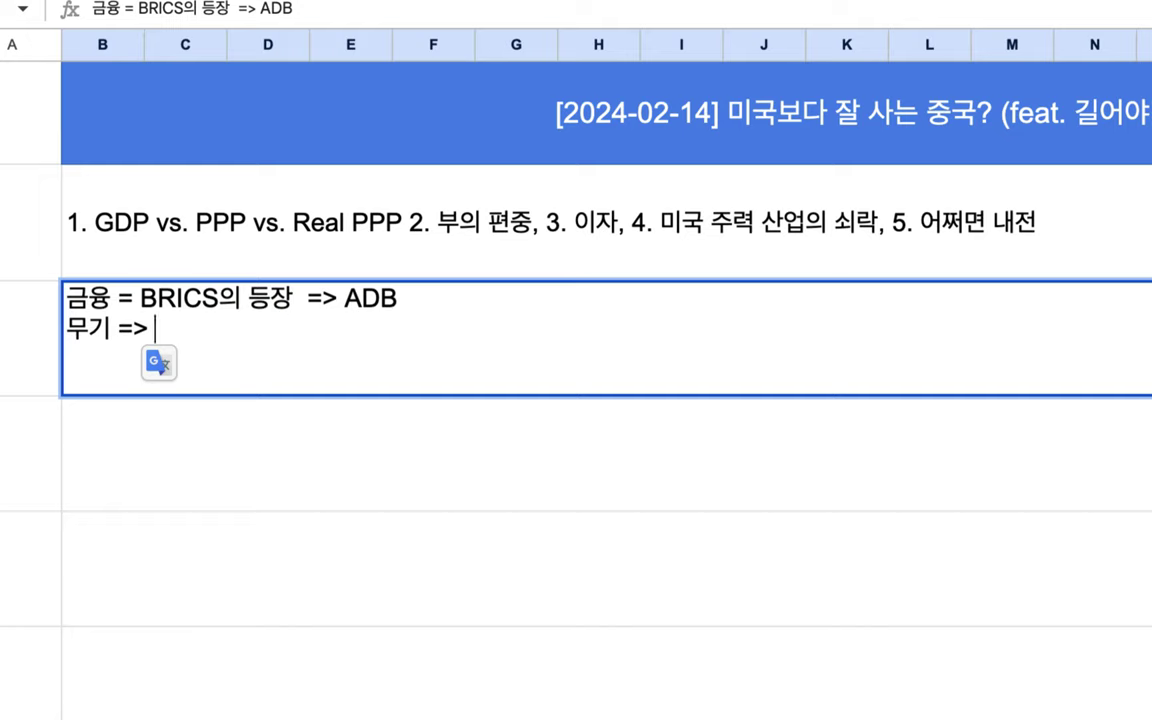
pyautogui.write('ㄹ')
pyautogui.press('BackSpace')
pyautogui.write('F22 =>')
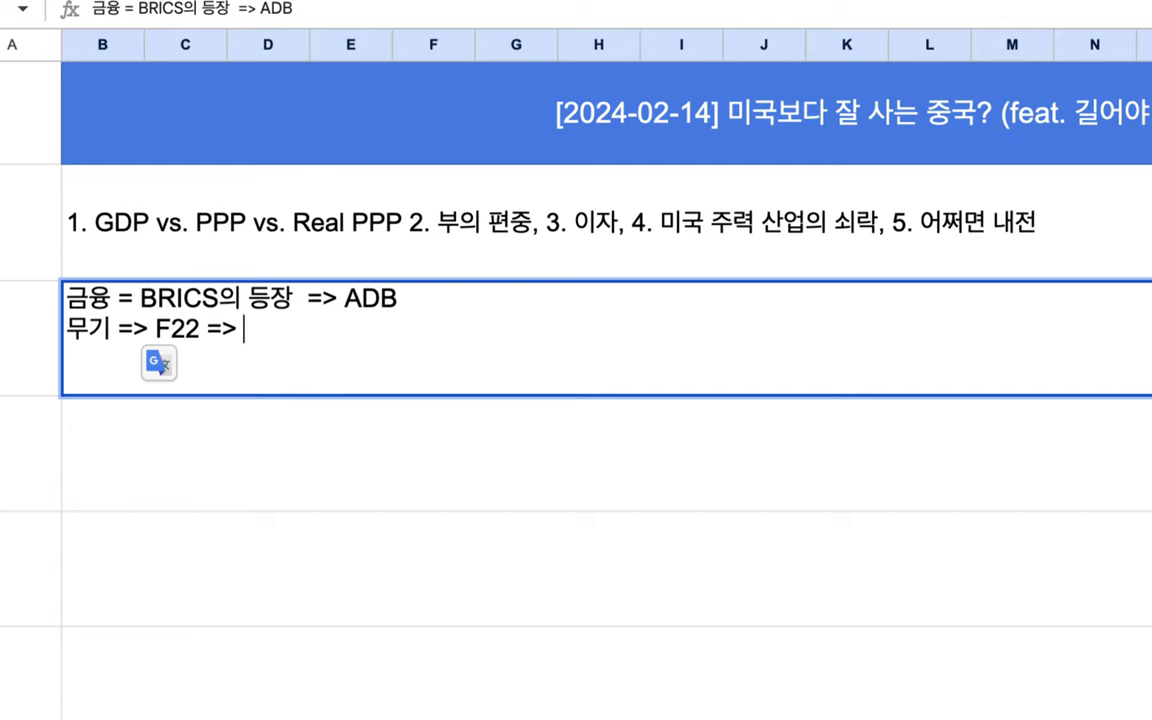
# Append "X" to the 무기 line in the notes cell and add a third line reading "오일 =>".
pyautogui.write('X')
pyautogui.hotkey('alt', 'Return')
pyautogui.write('외일 =>')
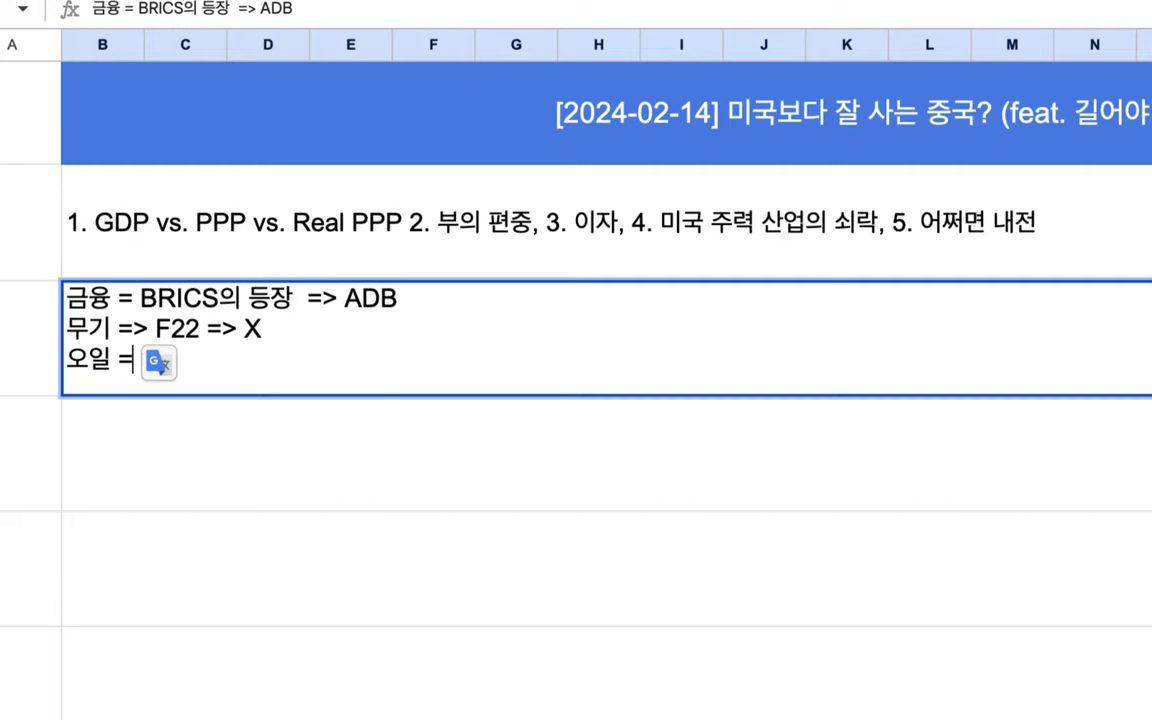
pyautogui.click(55, 425)
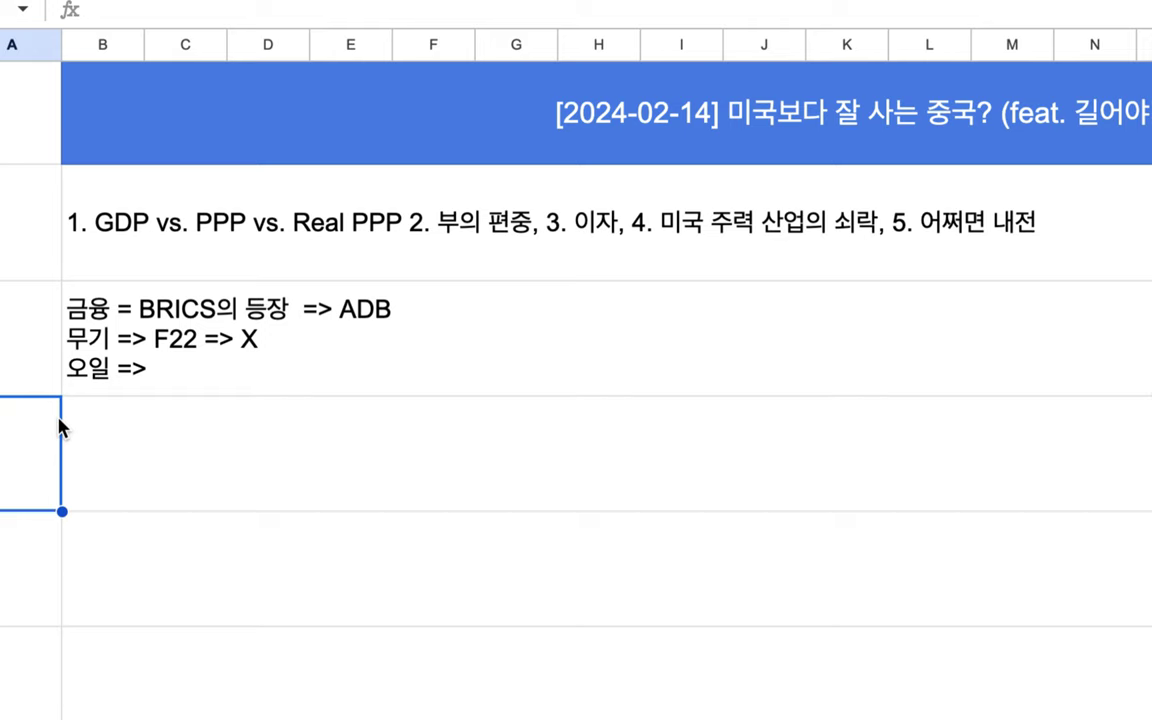
# Make row 3 about twice as tall and continue its 오일 line with "내수, 유럽 =>".
pyautogui.moveTo(26, 396); pyautogui.dragTo(26, 517)
pyautogui.click(290, 436)
pyautogui.doubleClick(290, 436)
pyautogui.write('ㄴㅐ수, ')
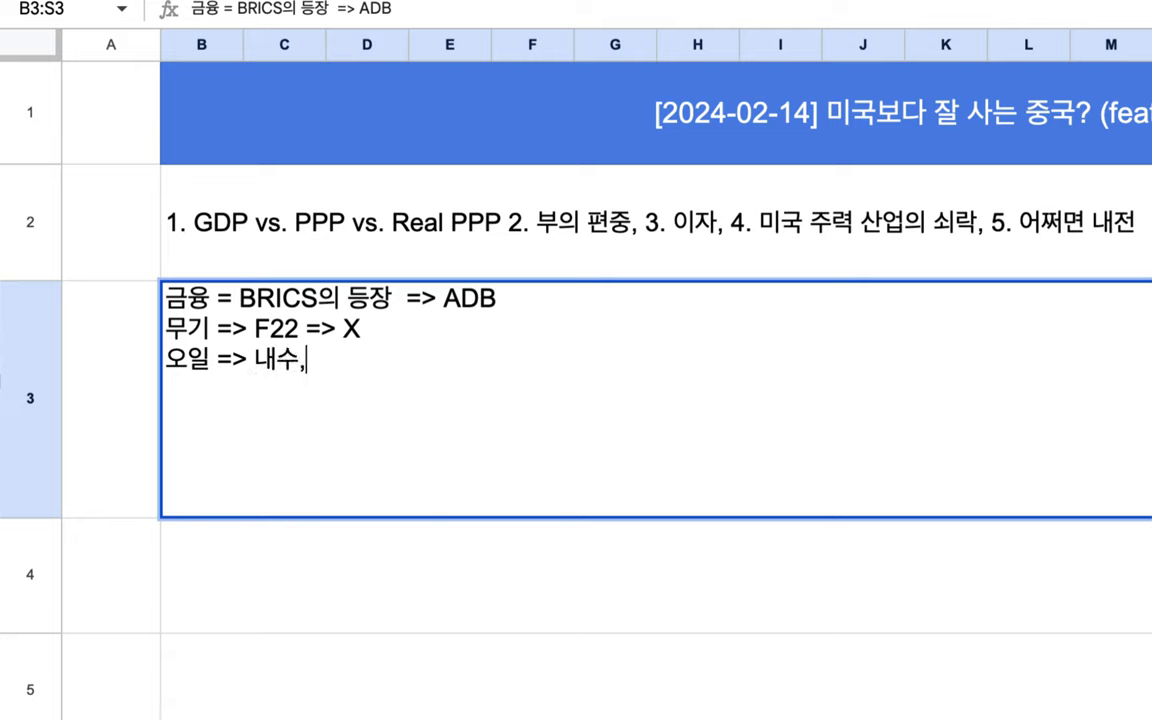
pyautogui.write('유럽')
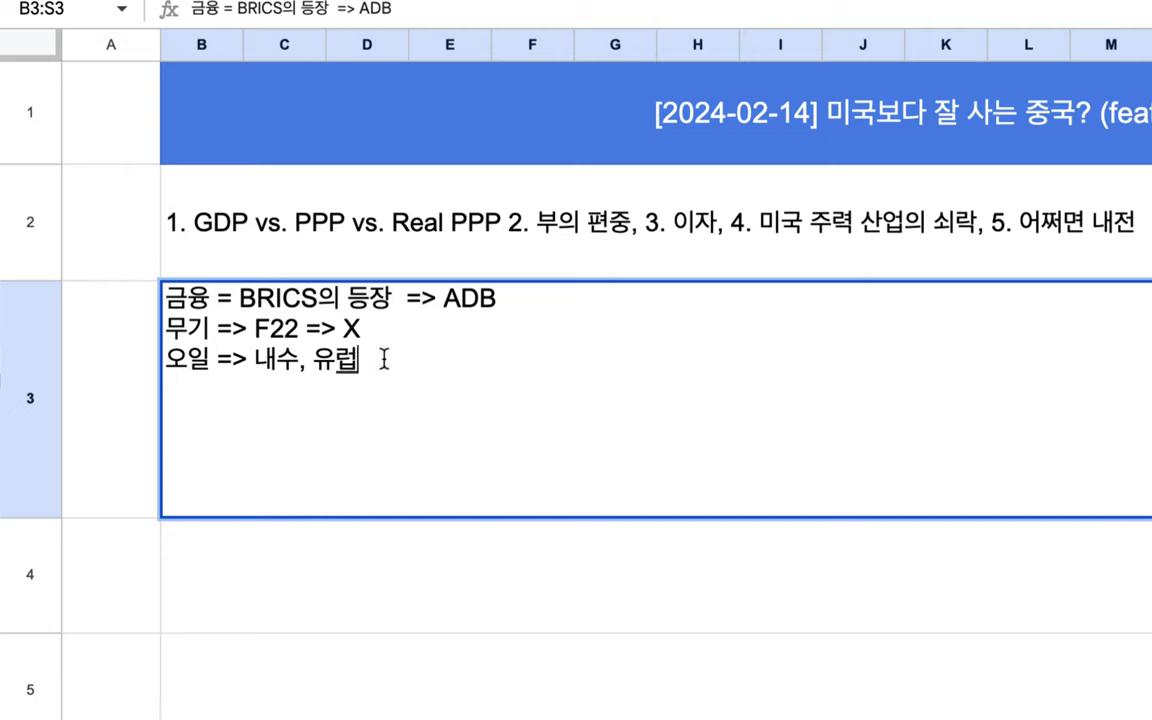
pyautogui.write('=>')
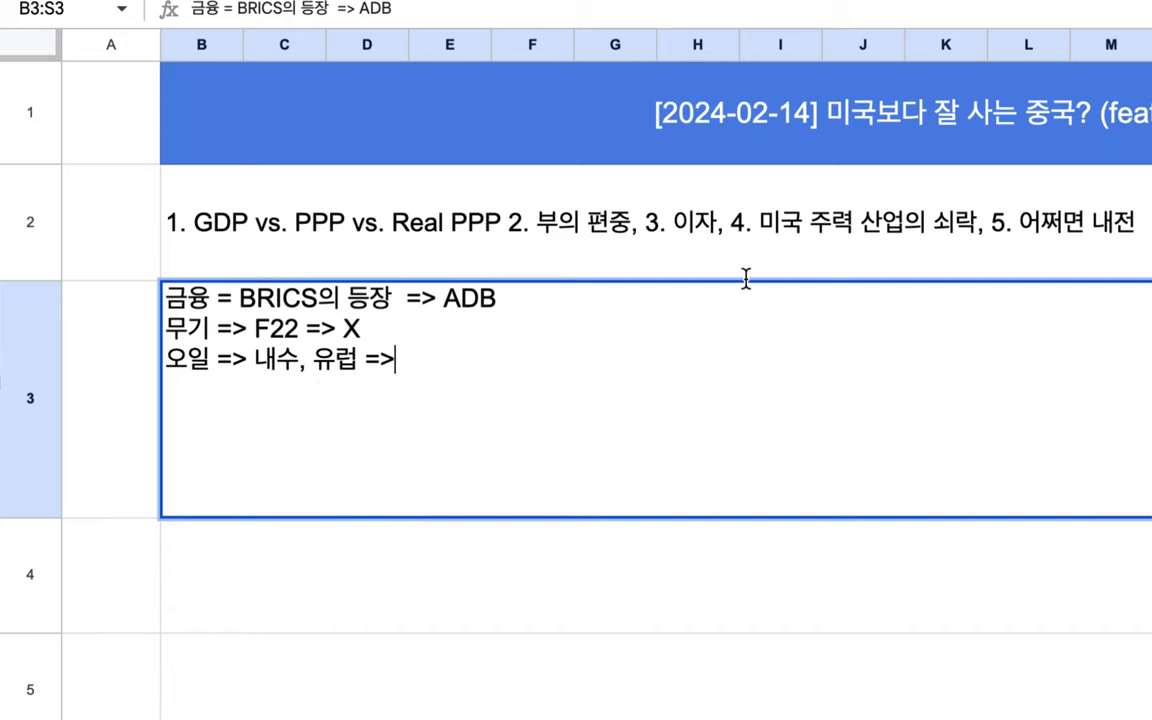
# Highlight the word 유럽 on the 오일 line of the row 3 notes.
pyautogui.click(846, 246)
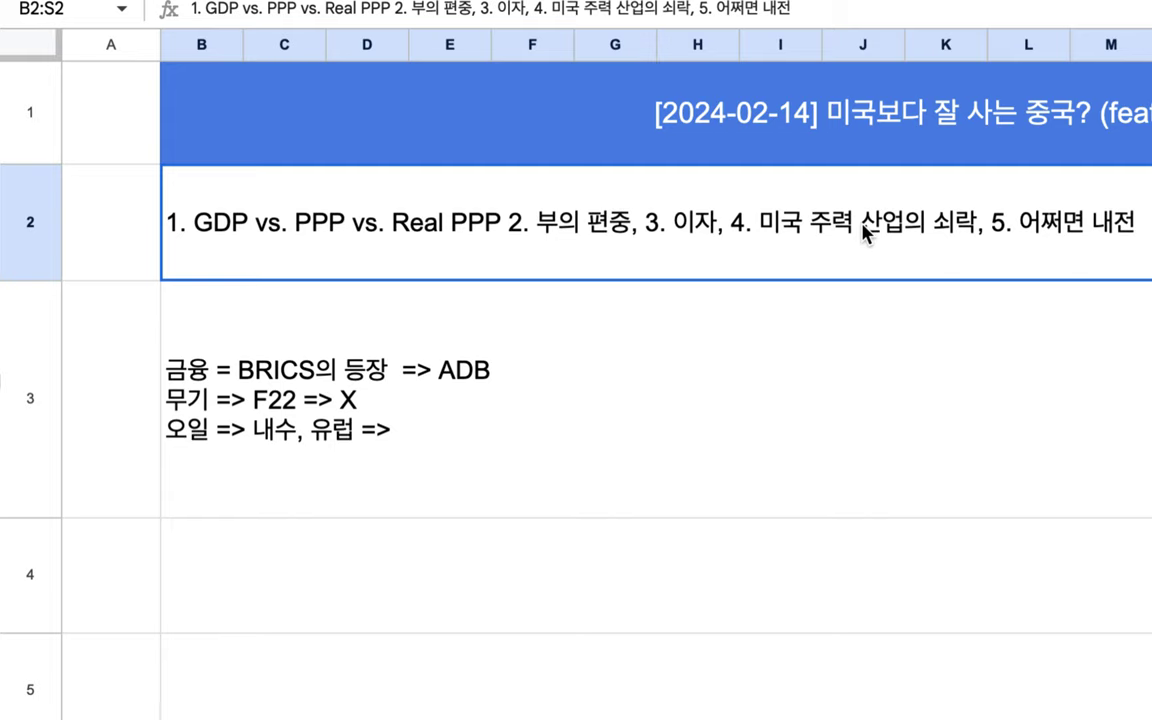
pyautogui.doubleClick(342, 436)
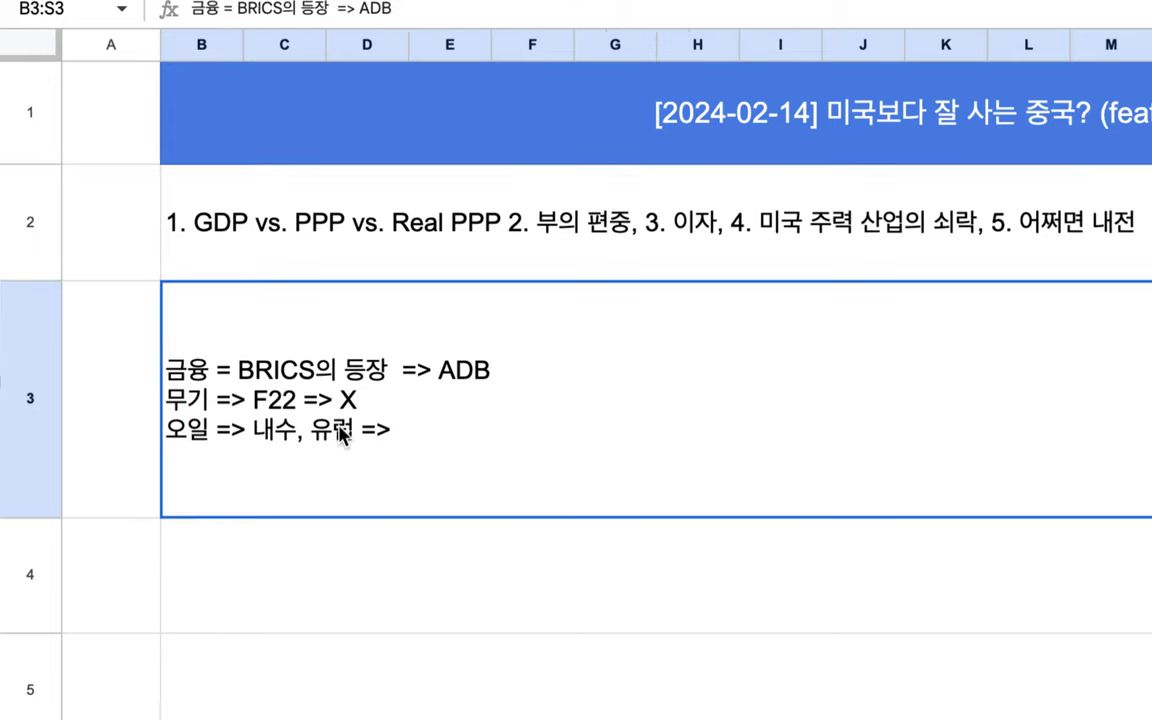
pyautogui.doubleClick(333, 362)
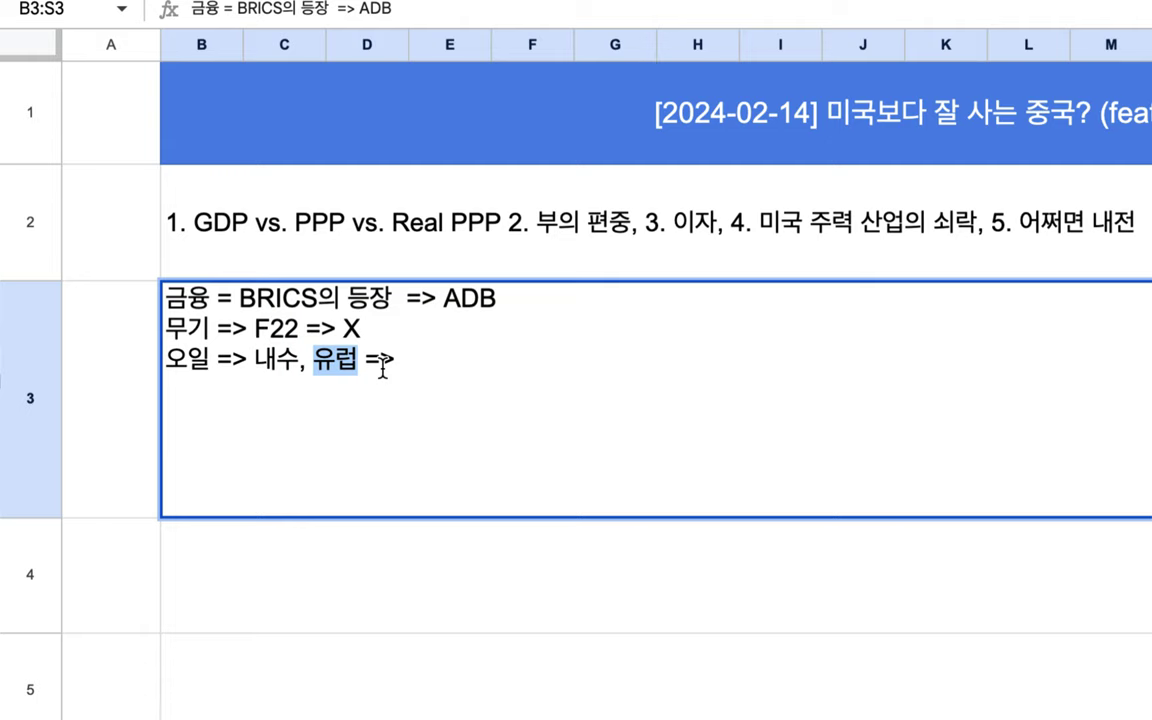
pyautogui.click(217, 360)
pyautogui.press('Return')
pyautogui.write('ㅅ')
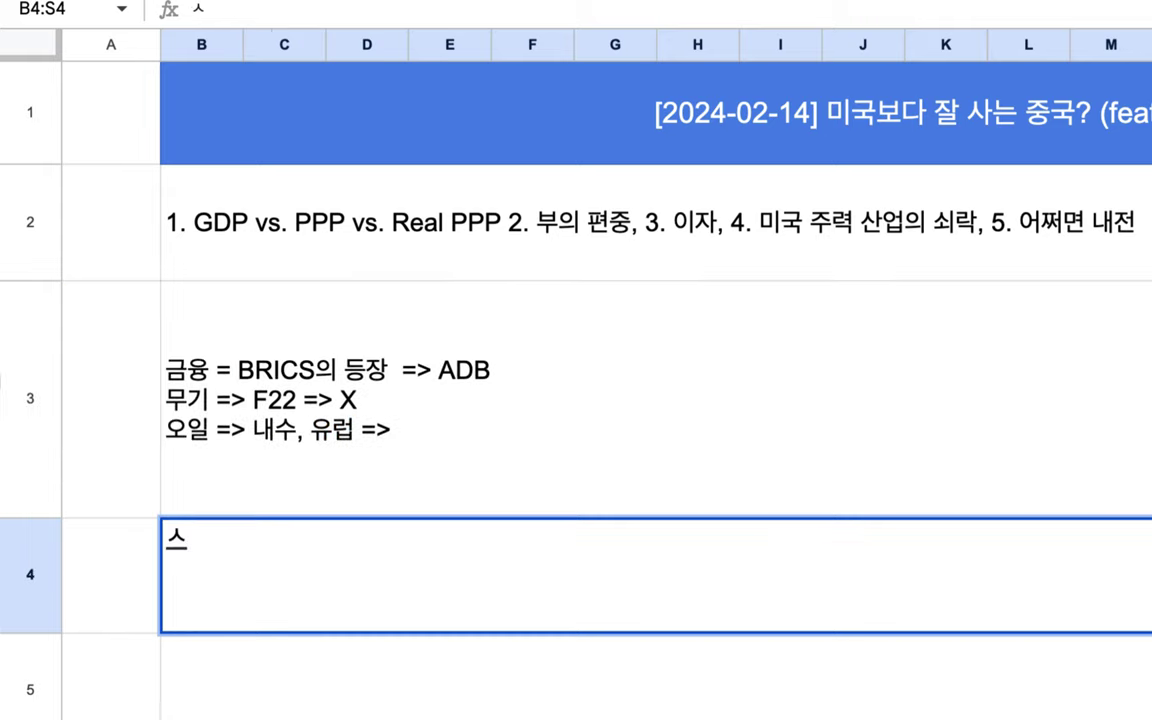
pyautogui.press('BackSpace')
# Add a fourth line reading "식량 =>" below the 오일 line in the row 3 notes.
pyautogui.doubleClick(445, 424)
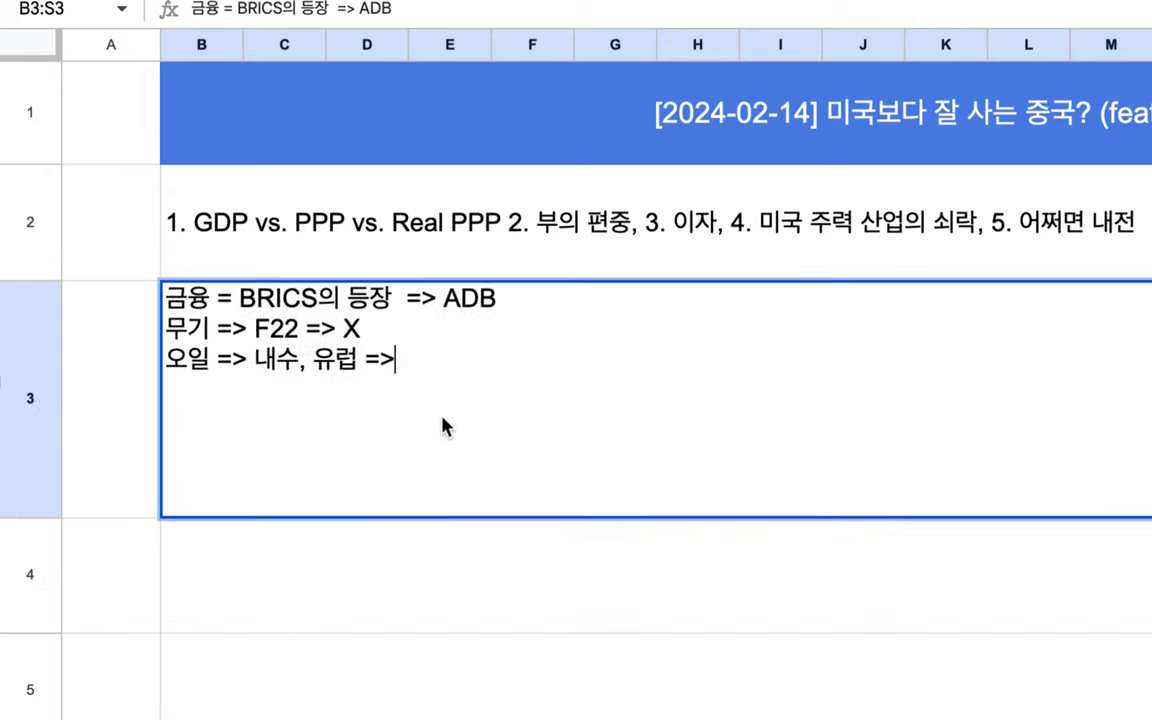
pyautogui.hotkey('alt', 'Return')
pyautogui.write('식')
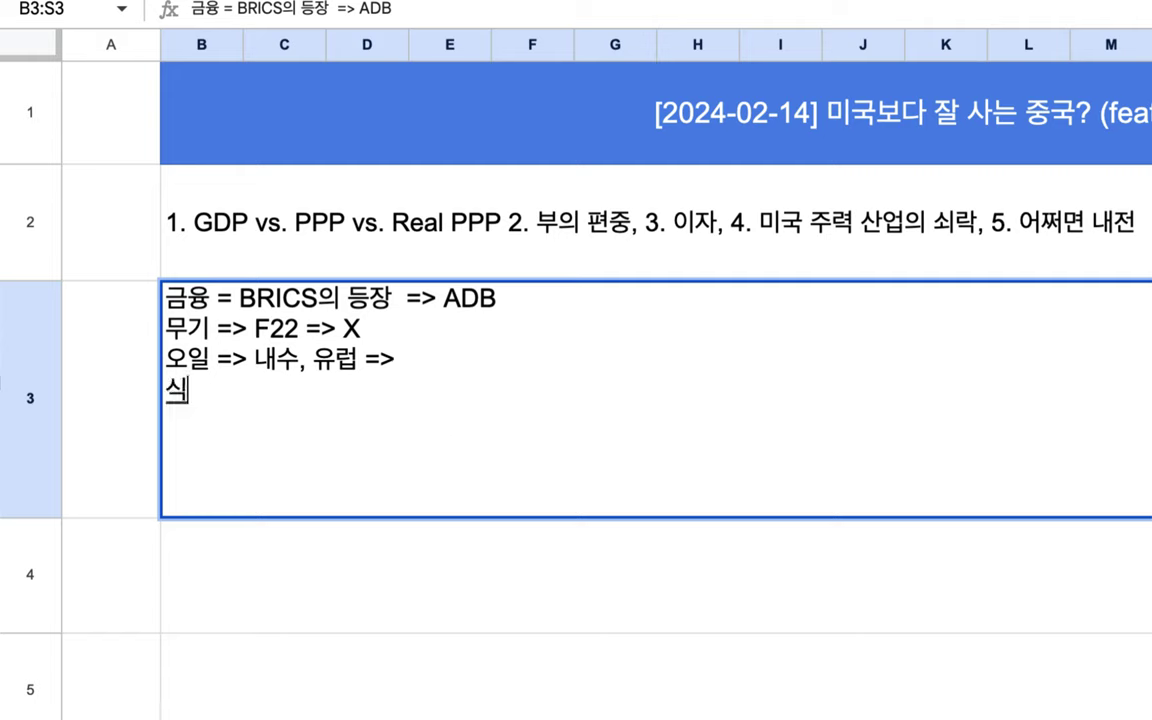
pyautogui.write('량 => ')
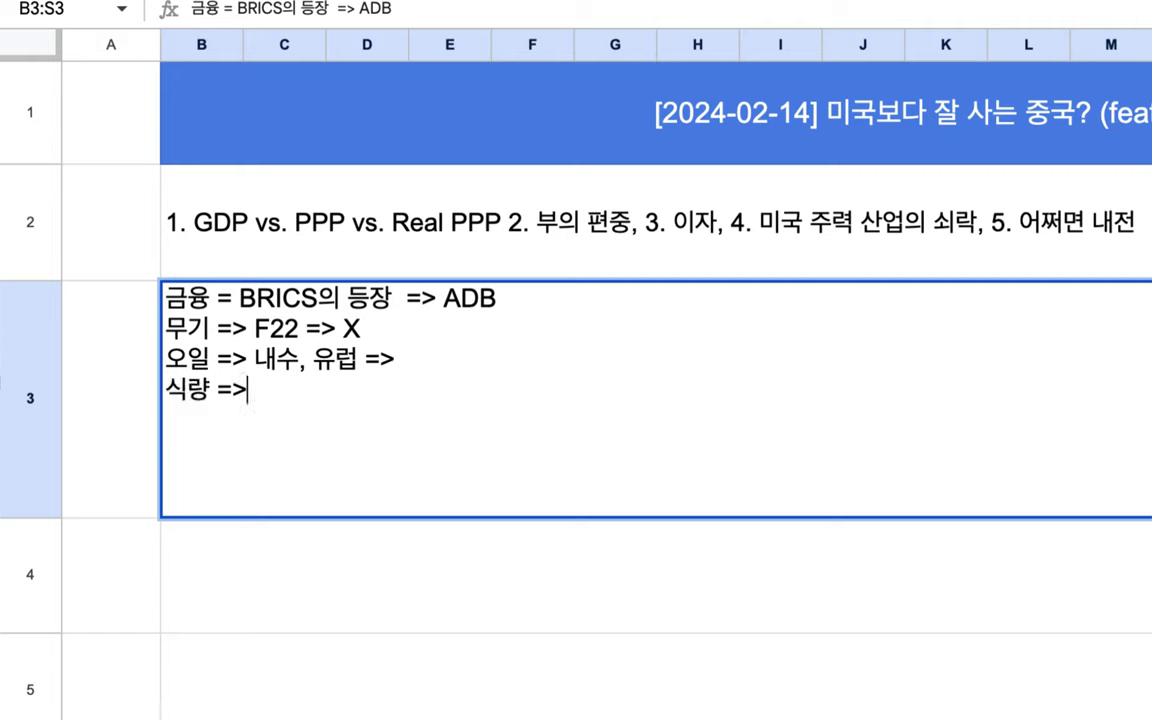
# Continue the 식량 line with "최강 => 우크라이나 등에서 생산(X)".
pyautogui.write('최강')
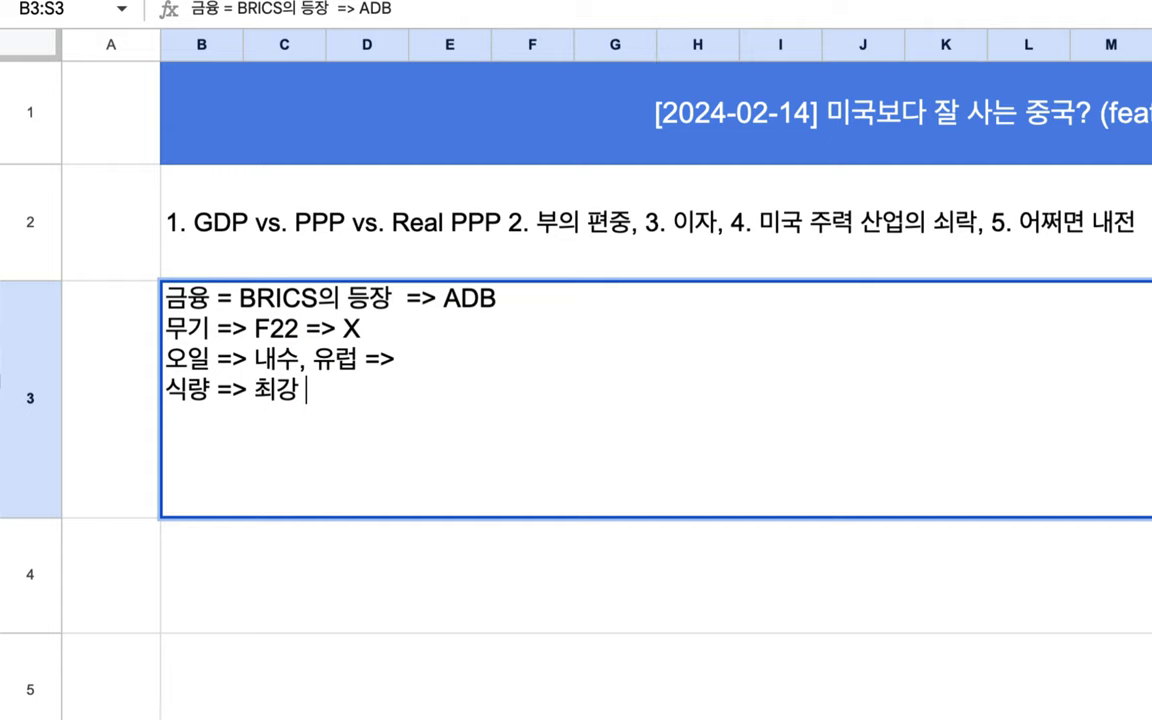
pyautogui.write('=> 우크')
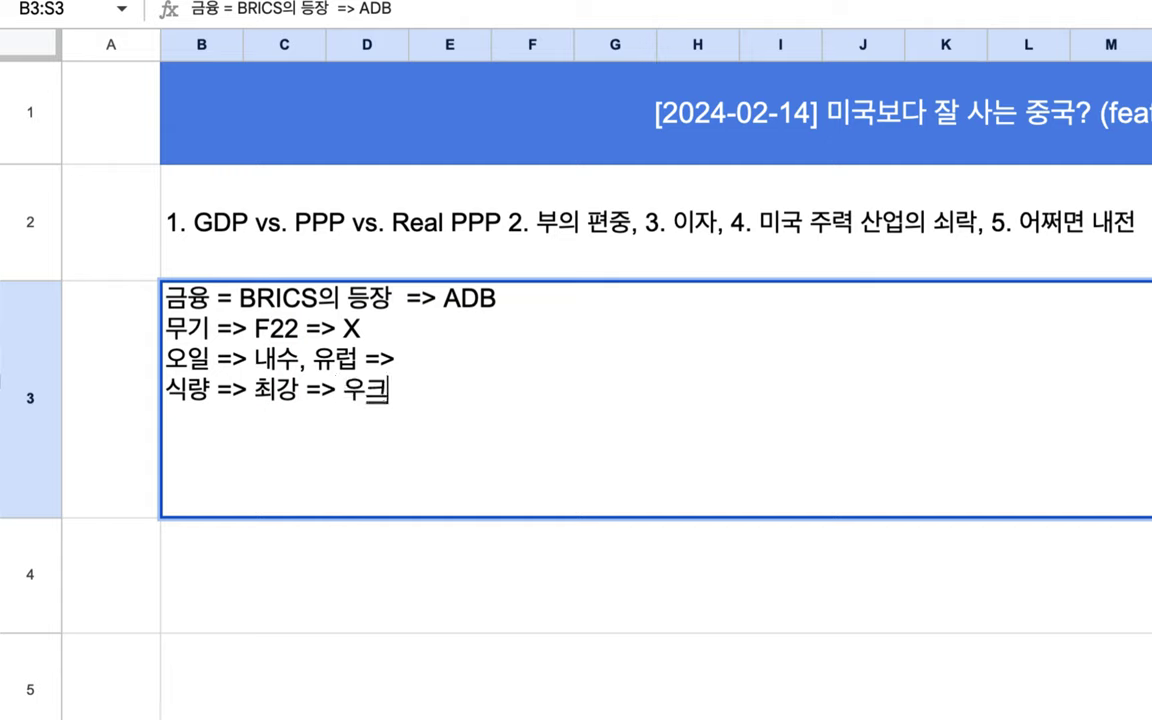
pyautogui.write('라이나 등')
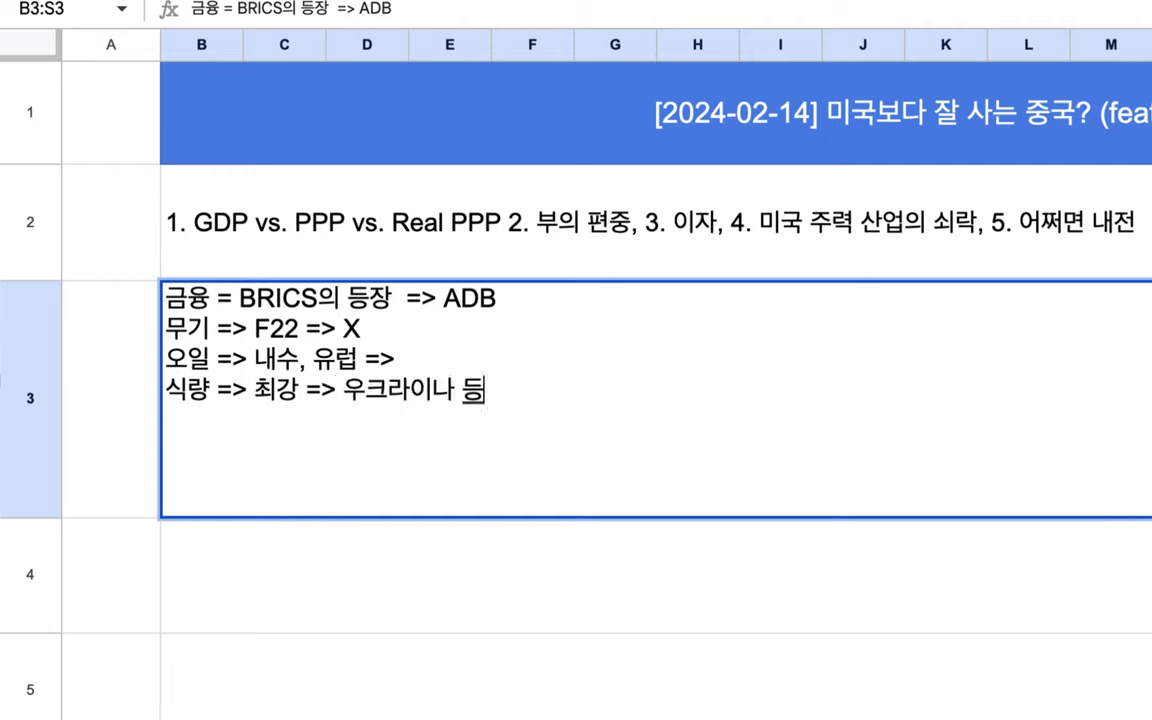
pyautogui.write('엣서 생산')
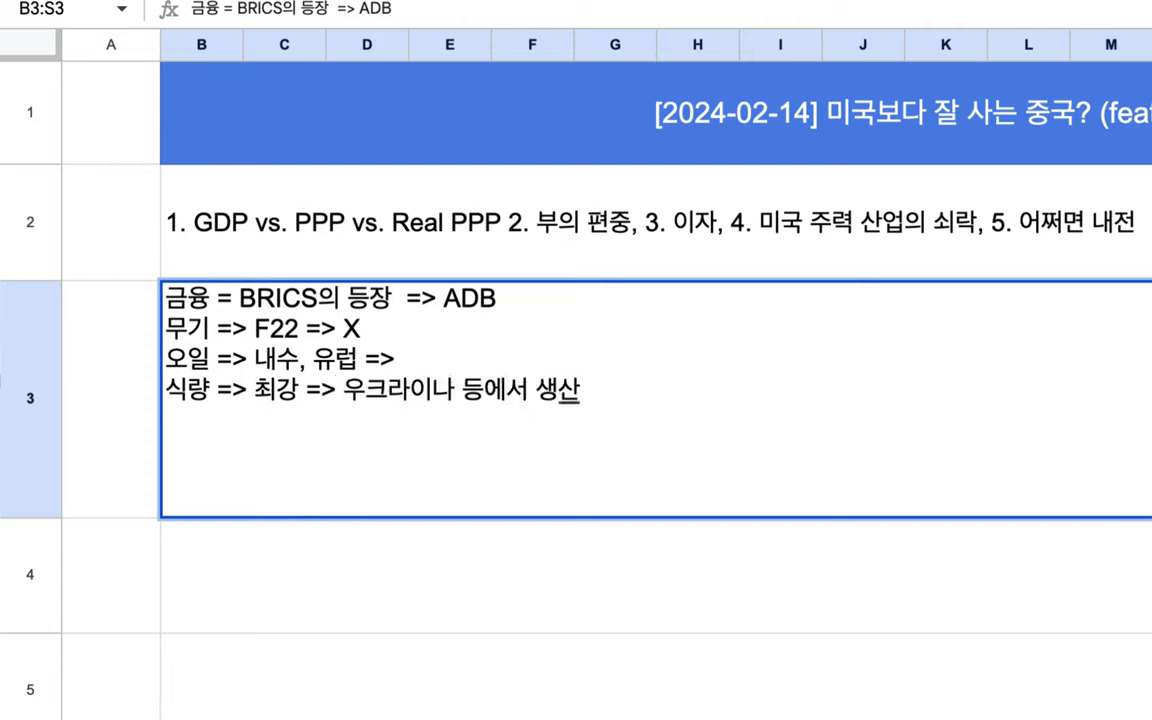
pyautogui.write('(X)')
# Highlight all four lines of the row 3 notes, and item 5 "어쩌면 내전" in the row 2 outline.
pyautogui.moveTo(666, 391); pyautogui.dragTo(152, 340)
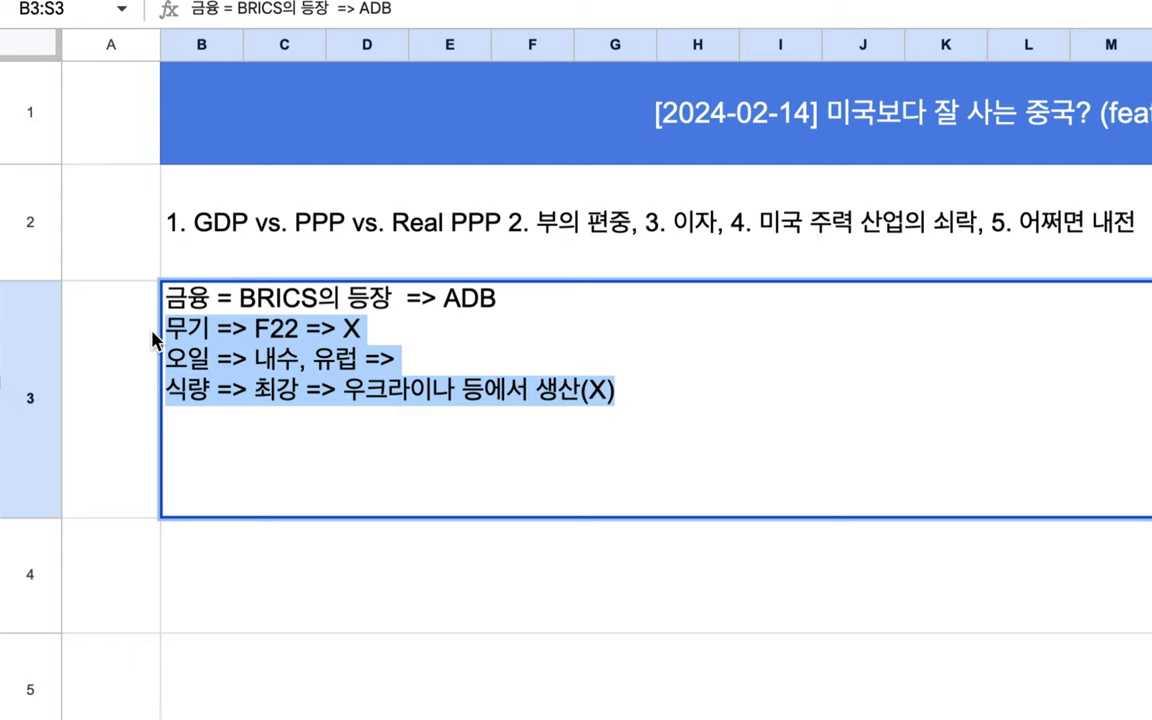
pyautogui.moveTo(152, 340); pyautogui.dragTo(152, 320)
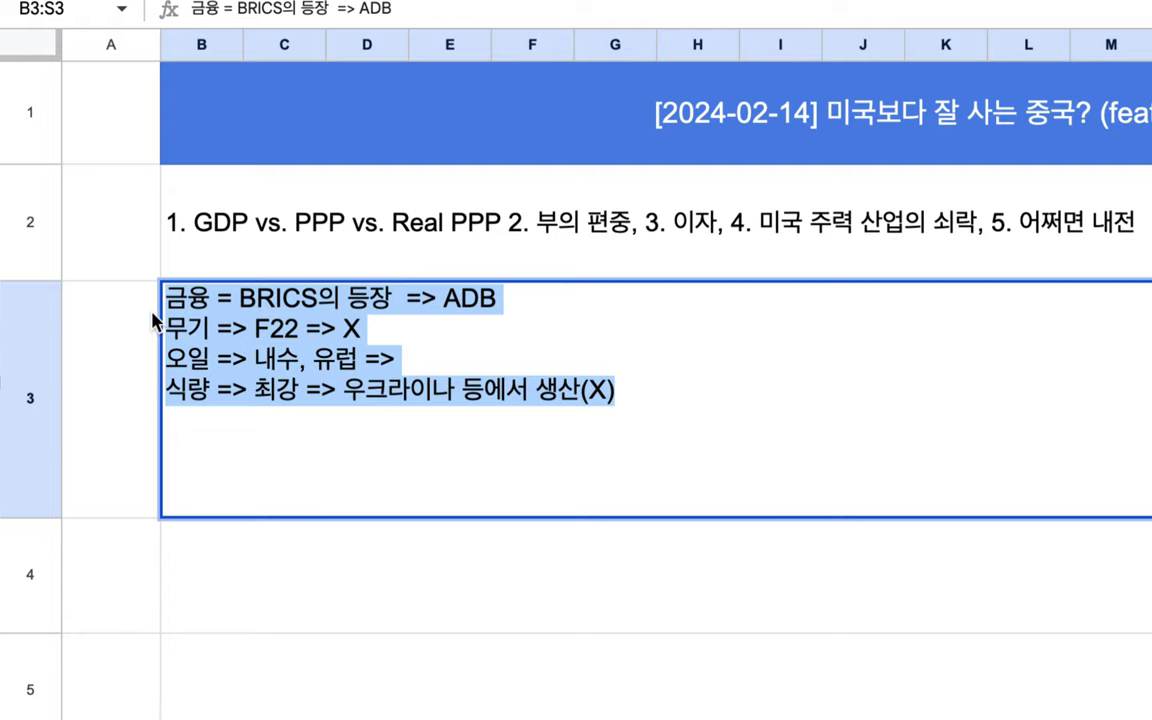
pyautogui.click(1003, 249)
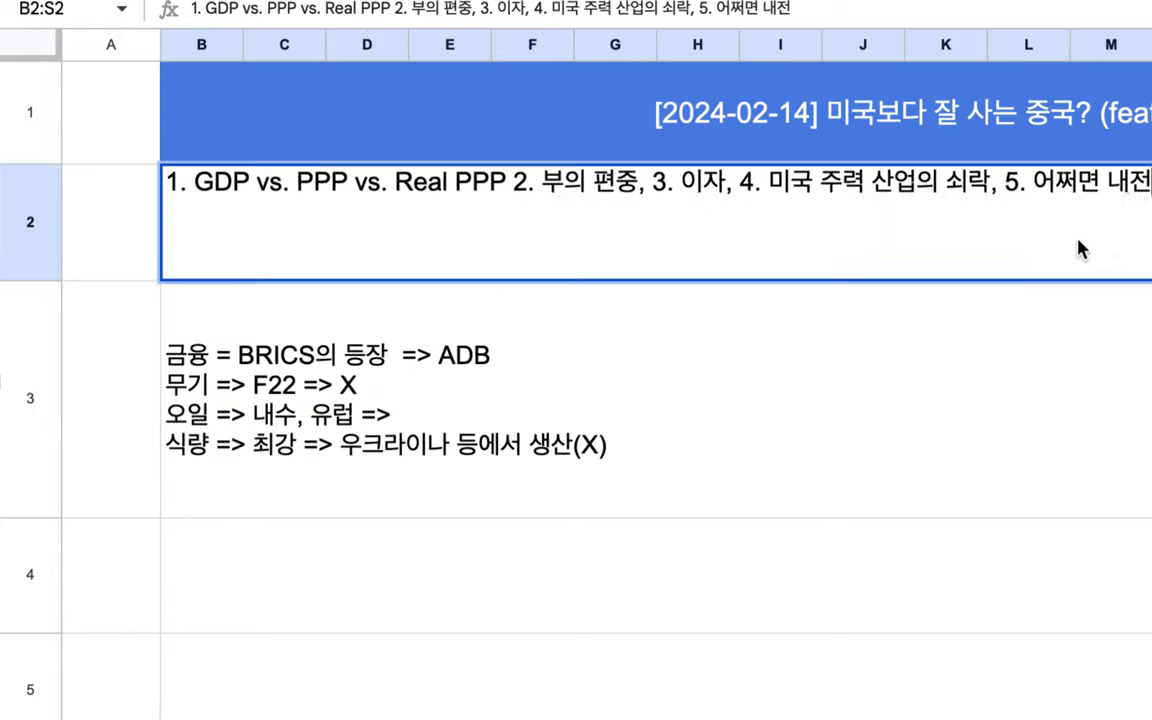
pyautogui.doubleClick(1042, 187)
pyautogui.moveTo(946, 186); pyautogui.dragTo(1096, 190)
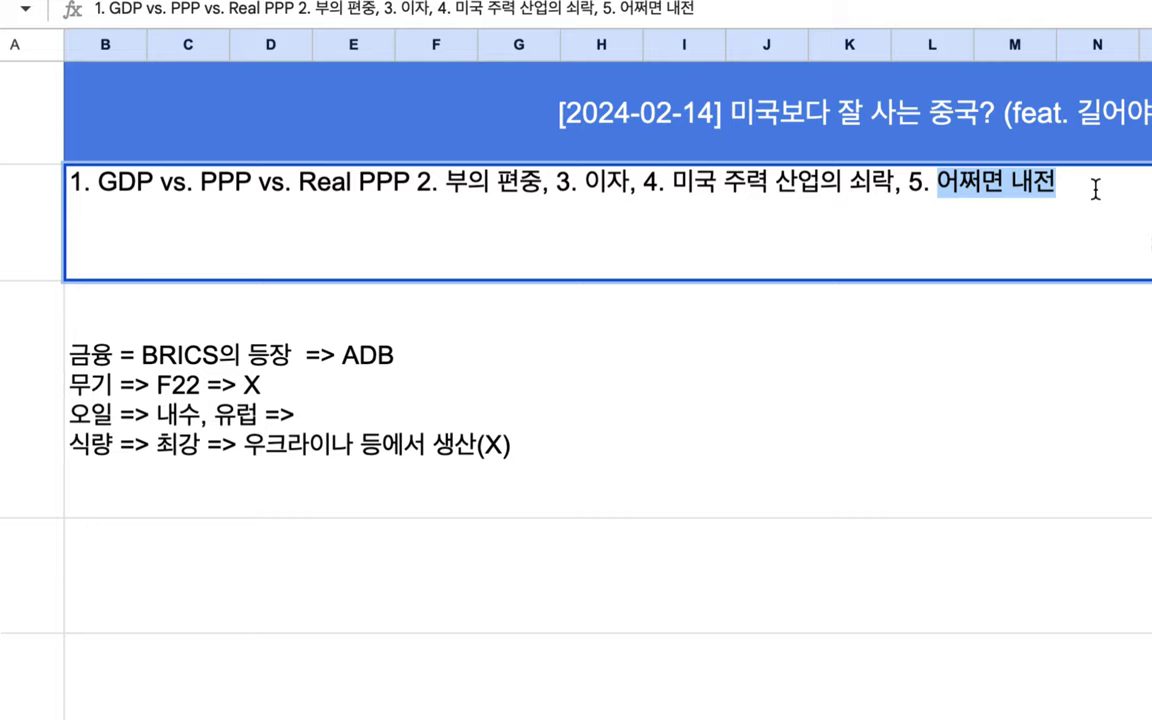
# Replace the whole content of the row 3 notes cell with "러시아를 5개로 분할 통치 => X =>".
pyautogui.click(683, 362)
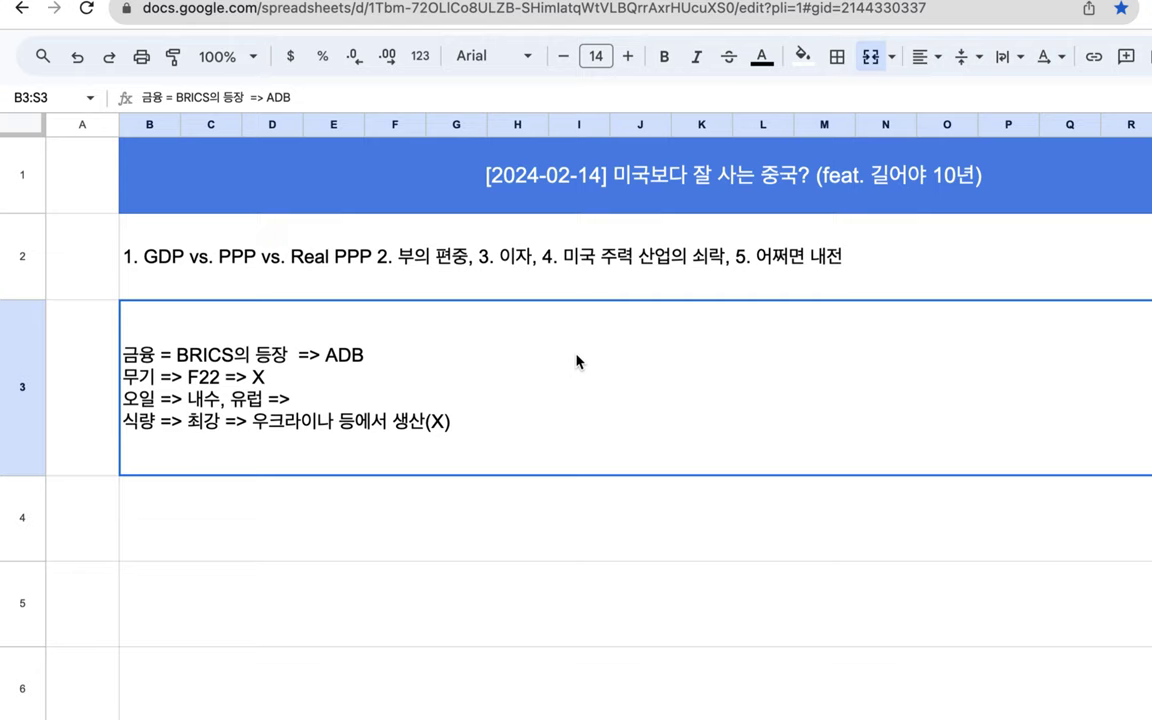
pyautogui.press('Delete')
pyautogui.write('ff')
pyautogui.press('BackSpace')
pyautogui.press('BackSpace')
pyautogui.write('레시아를')
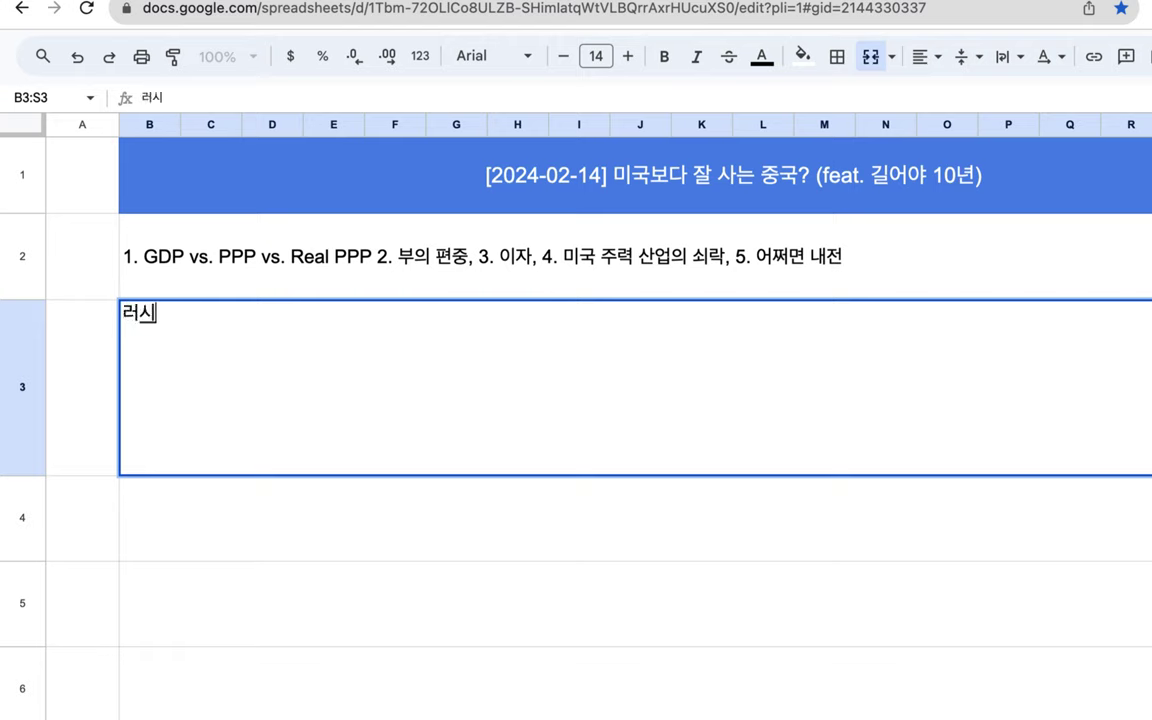
pyautogui.write(' 5')
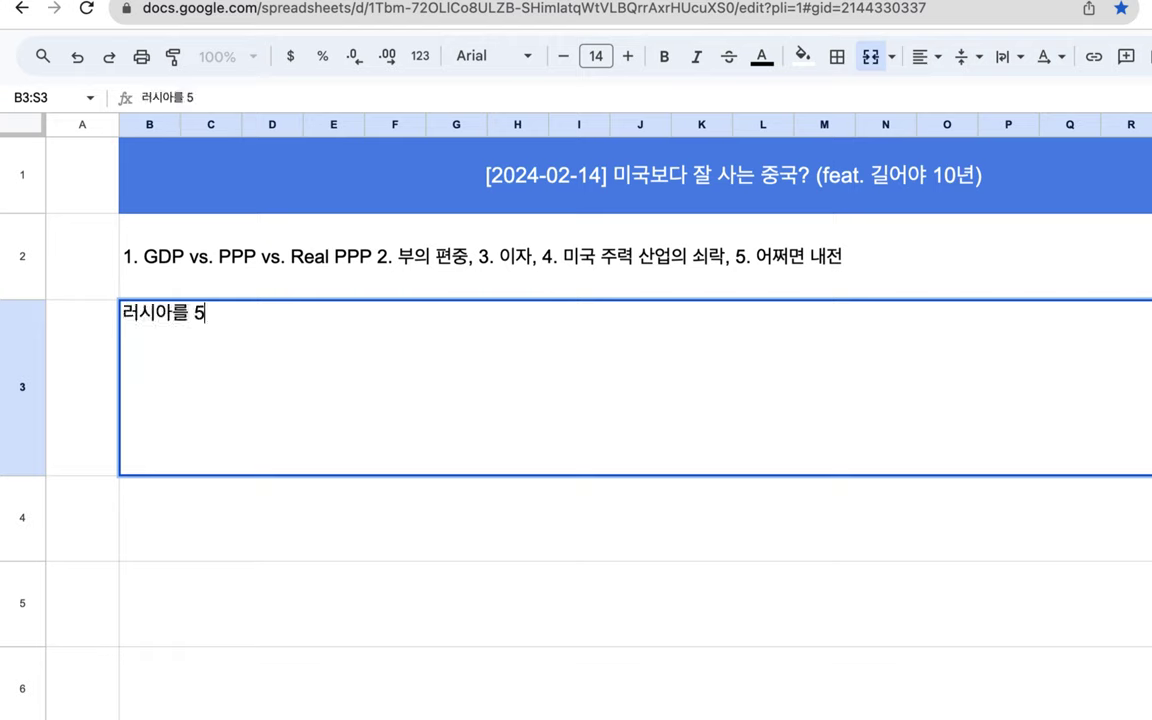
pyautogui.write('개로 분할 ㅌ')
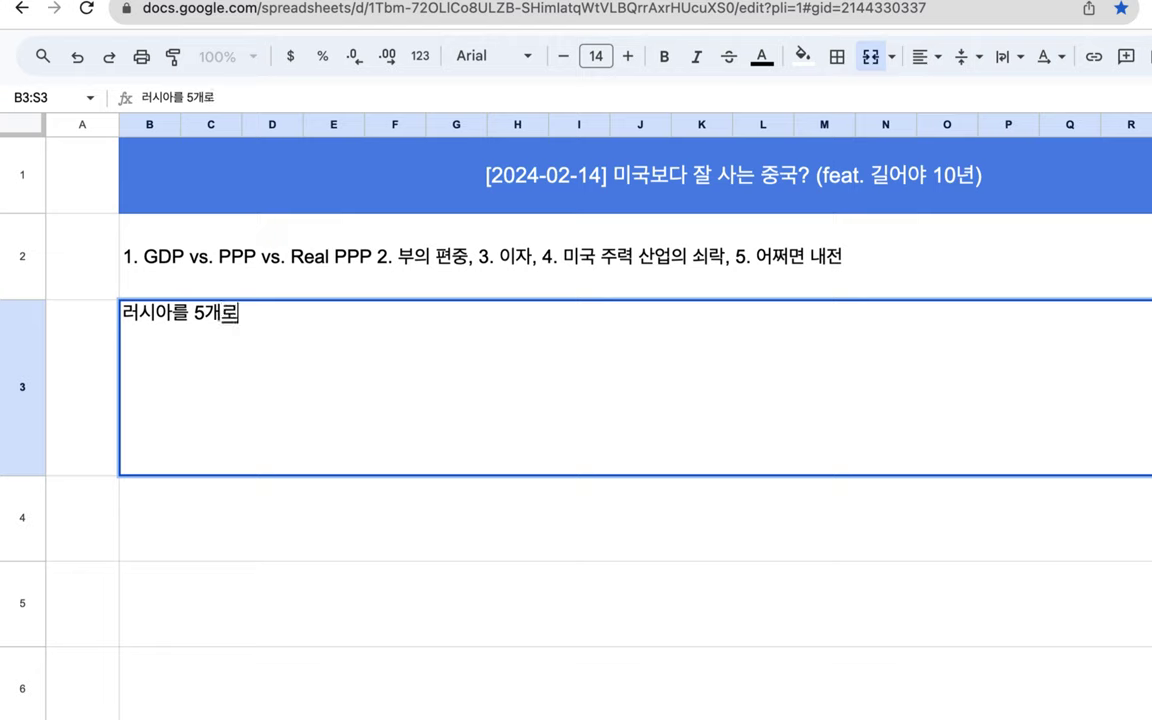
pyautogui.write('통치 =>')
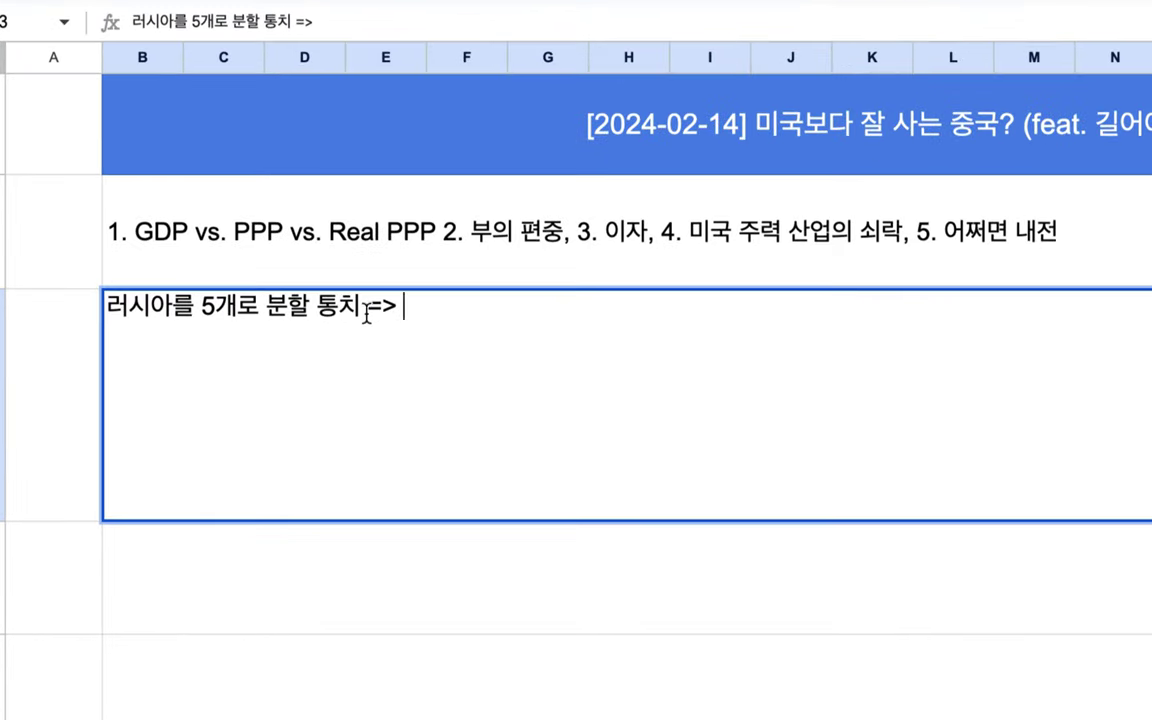
pyautogui.write('X =>')
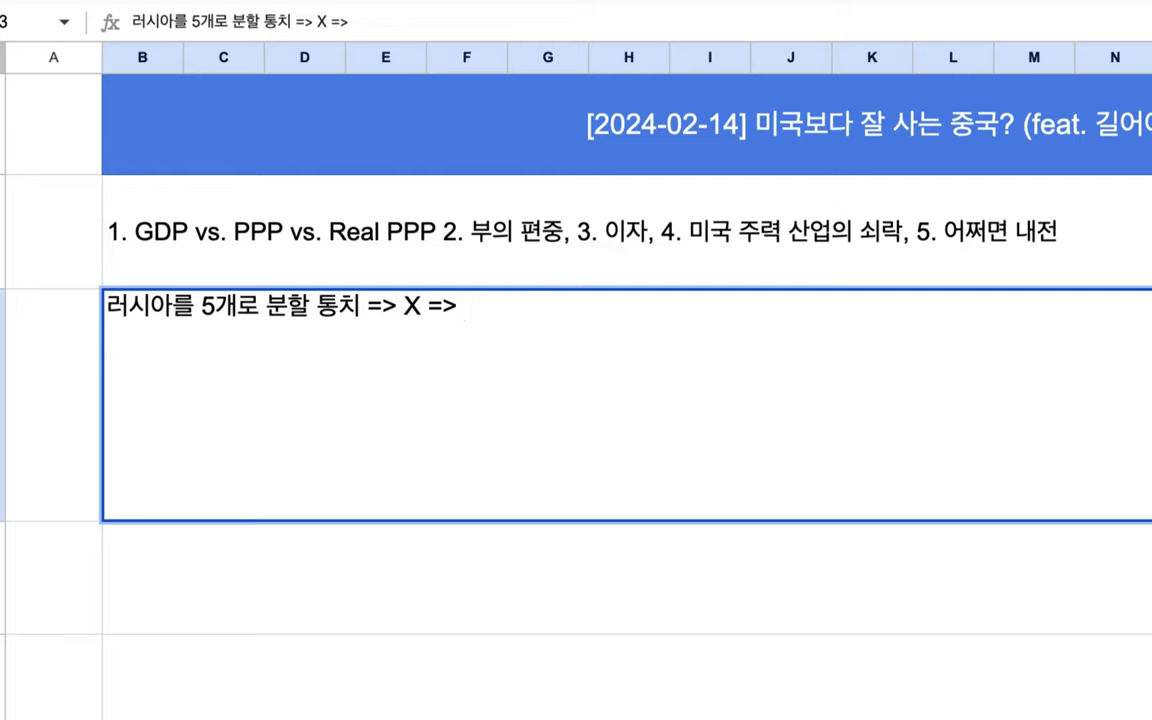
# Continue the 러시아 line after "X =>" with "5% 인구에 편중된 부, 실업 문제,".
pyautogui.write('5%,')
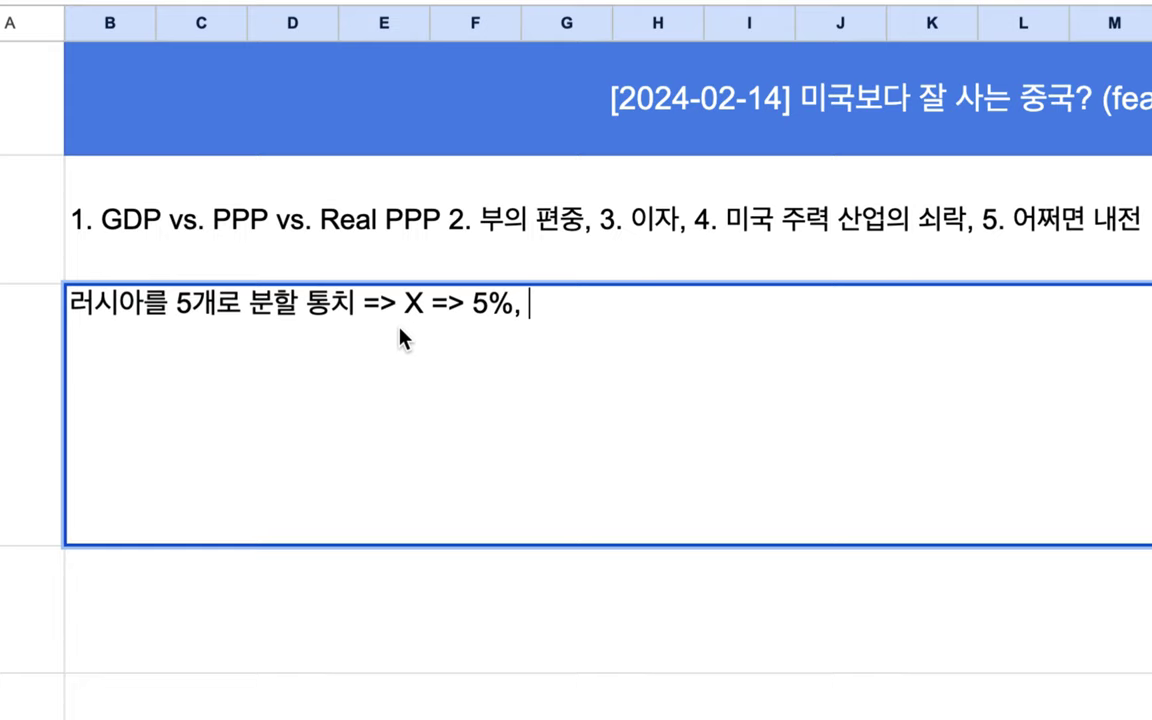
pyautogui.write('tl')
pyautogui.press('BackSpace')
pyautogui.press('BackSpace')
pyautogui.press('BackSpace')
pyautogui.press('BackSpace')
pyautogui.write('에')
pyautogui.press('BackSpace')
pyautogui.press('BackSpace')
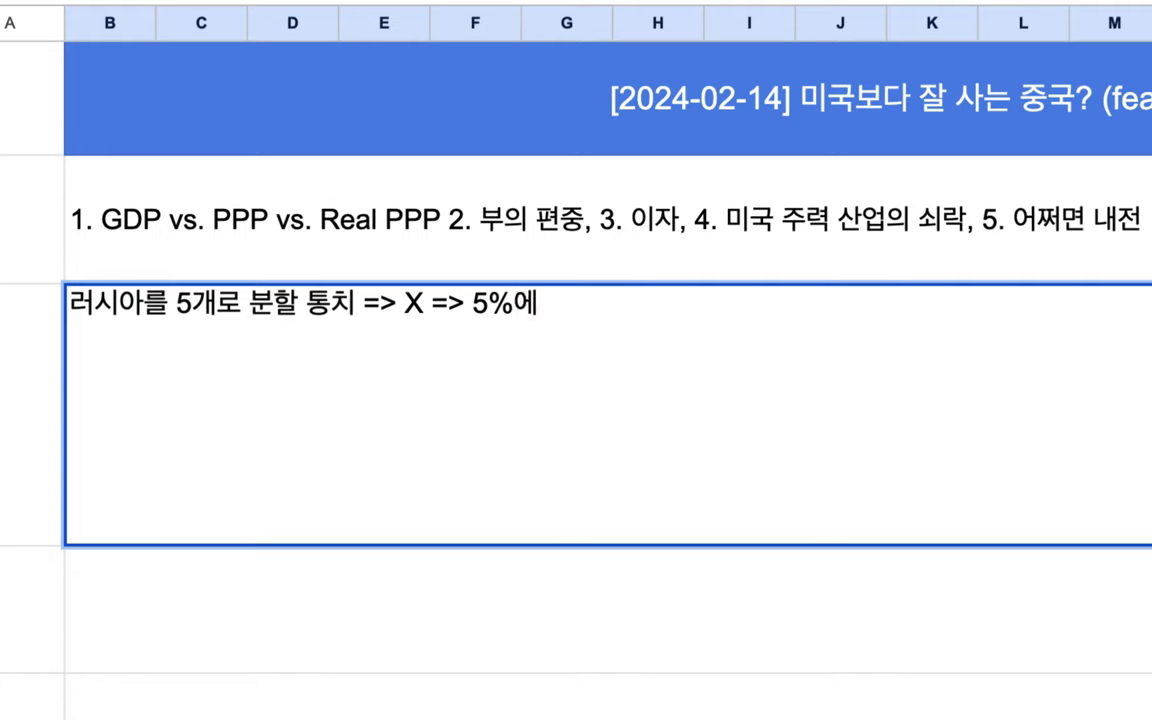
pyautogui.write('인궁에 편중된 부')
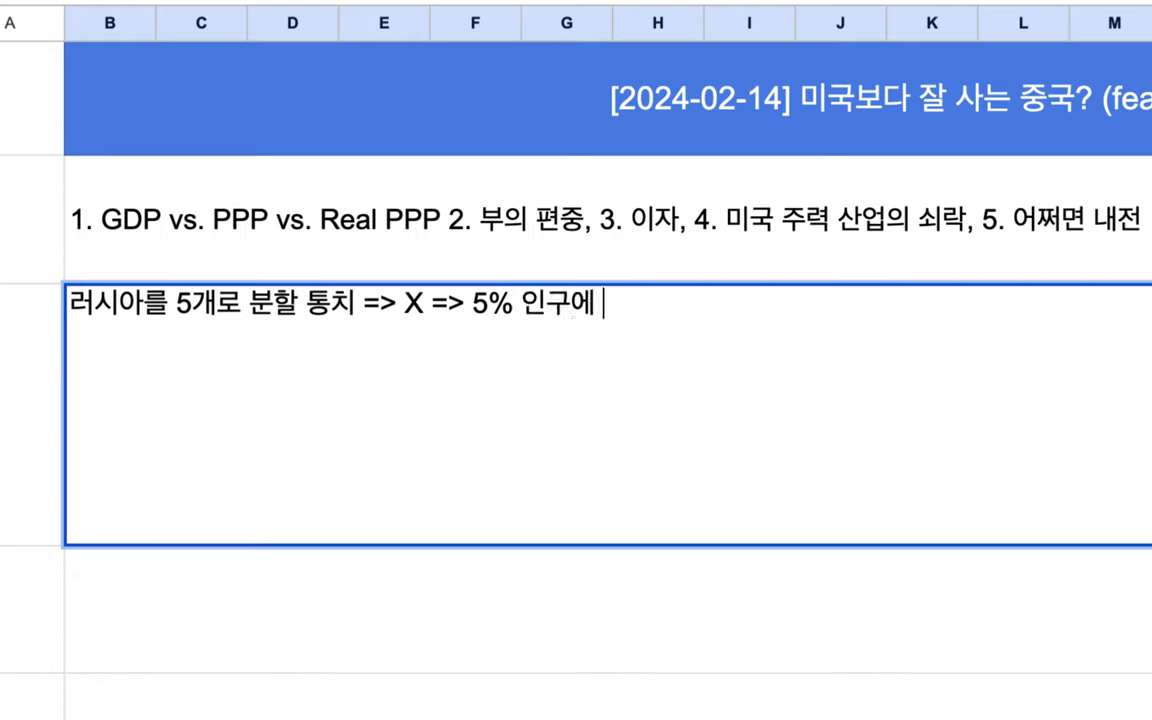
pyautogui.write(', ')
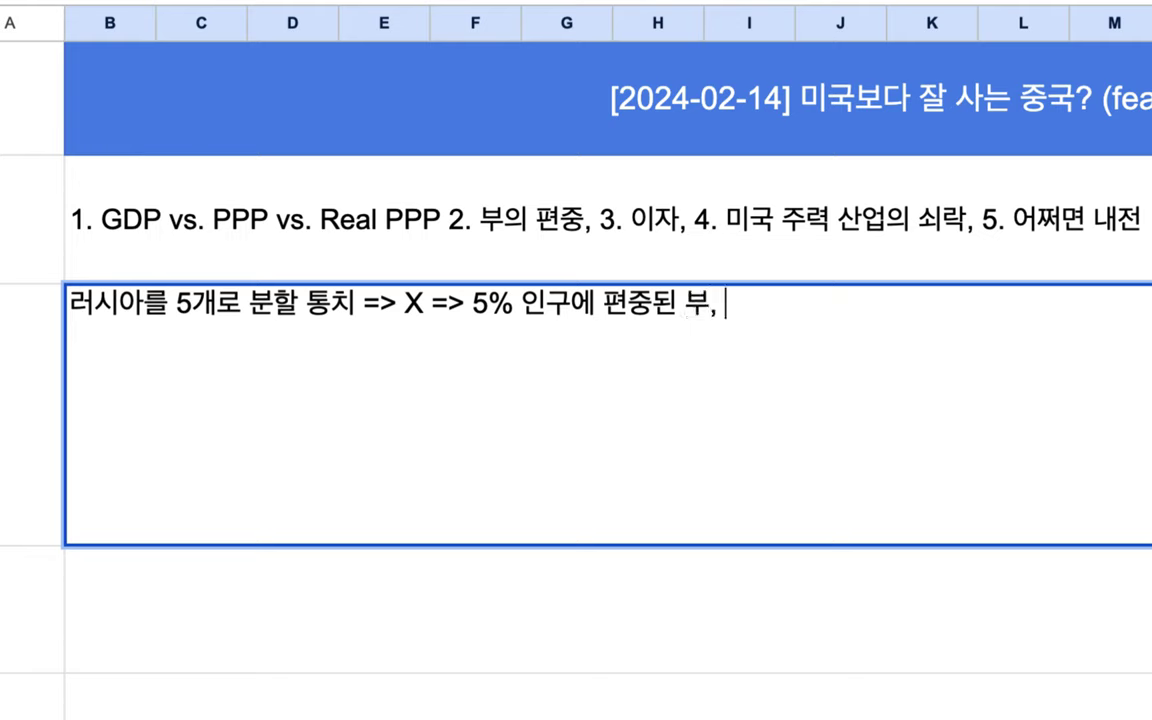
pyautogui.write('실업 문제,')
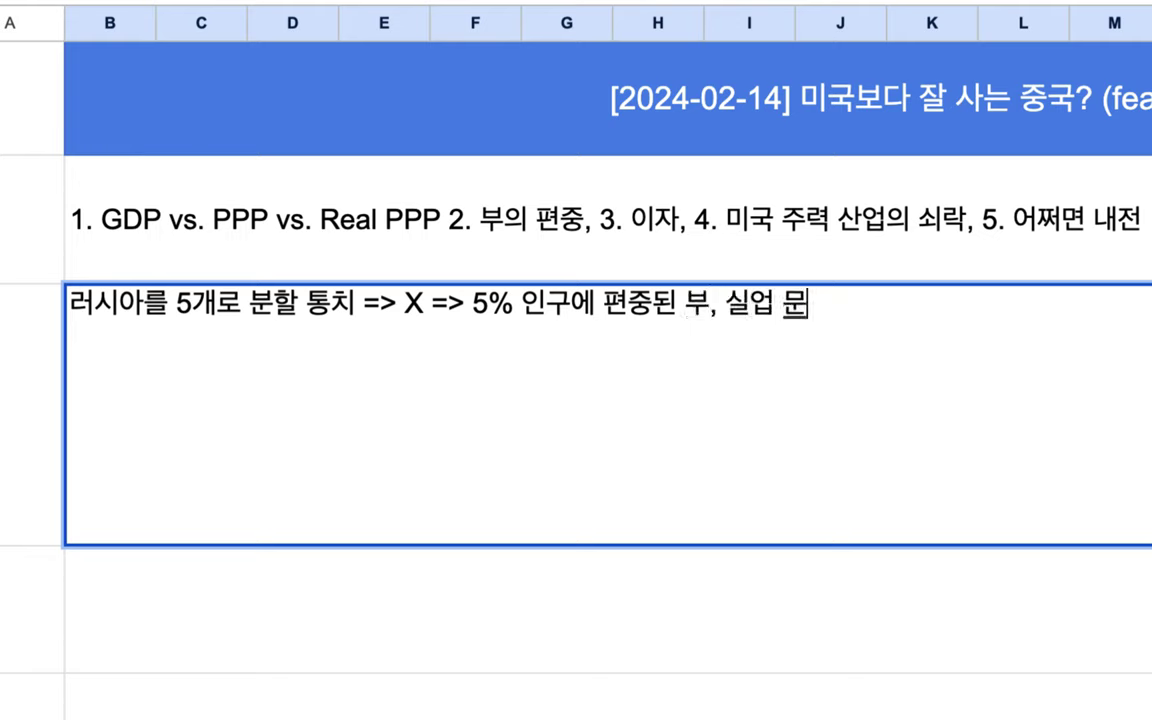